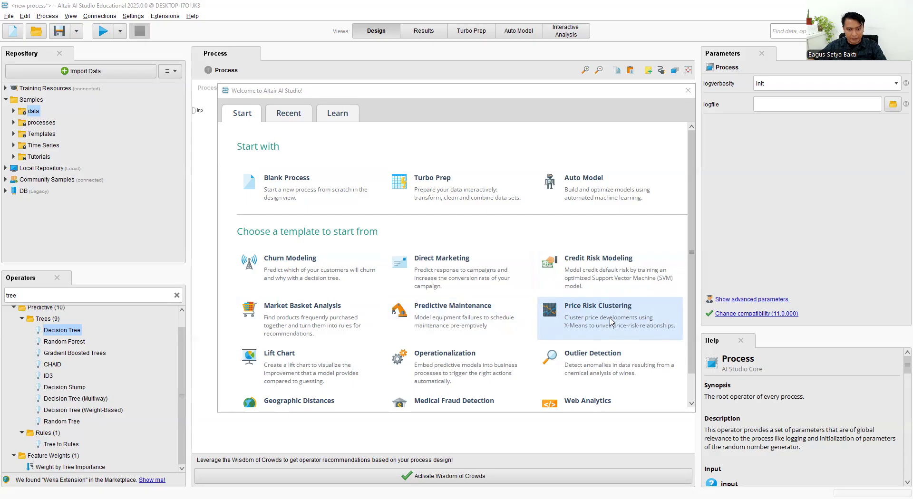
Review the start templates and create a blank process, discarding the unsaved changes to the unnamed process.
scroll(416, 354, "down", 1)
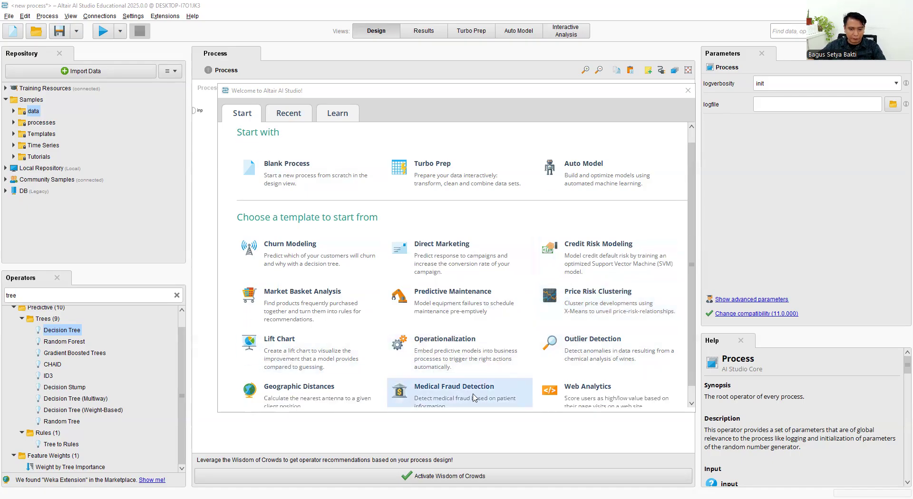
scroll(475, 397, "down", 1)
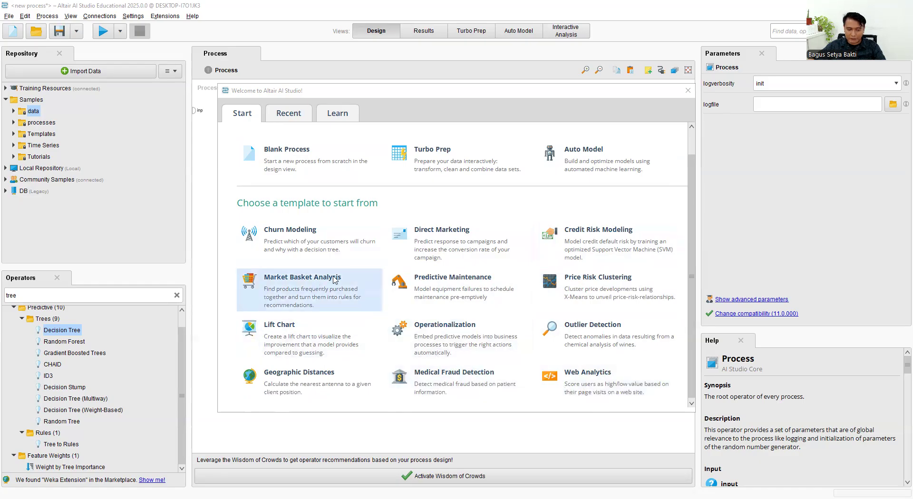
scroll(334, 279, "up", 2)
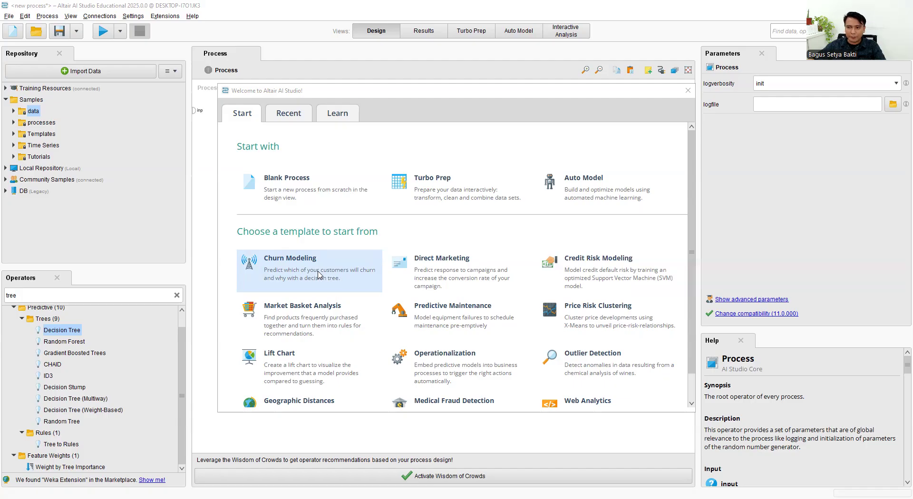
left_click(302, 189)
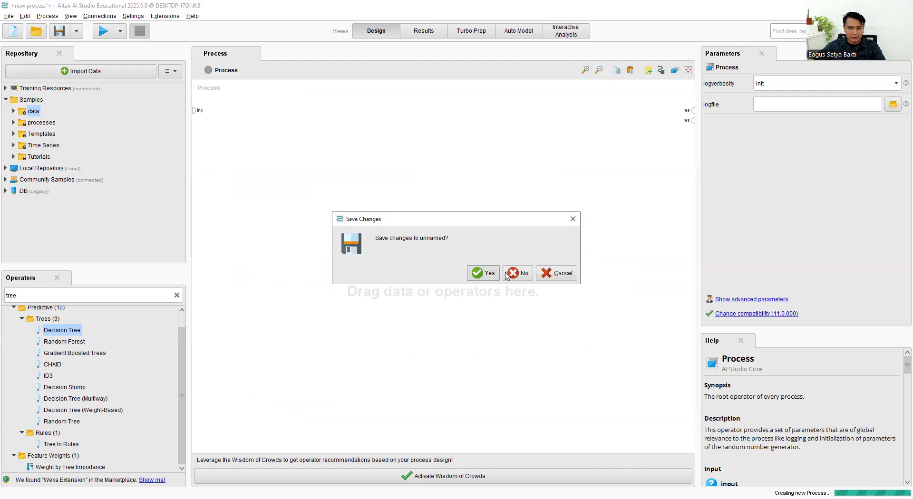
left_click(524, 280)
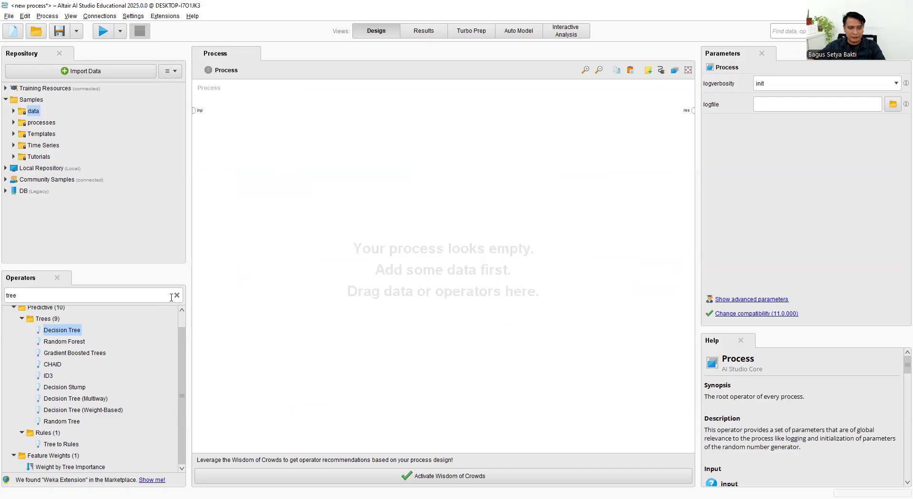
Clear the operator search and collapse the Samples repository folder and the Modeling operator group.
left_click(177, 295)
left_click(5, 99)
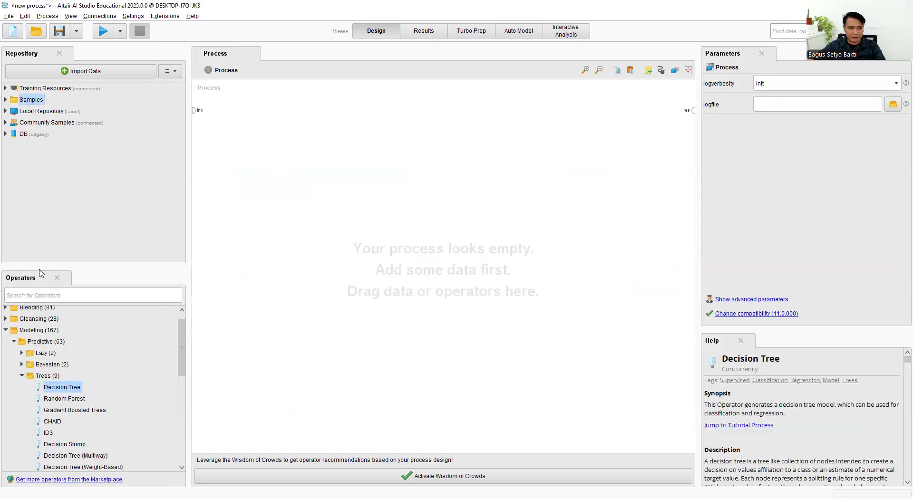
double_click(13, 331)
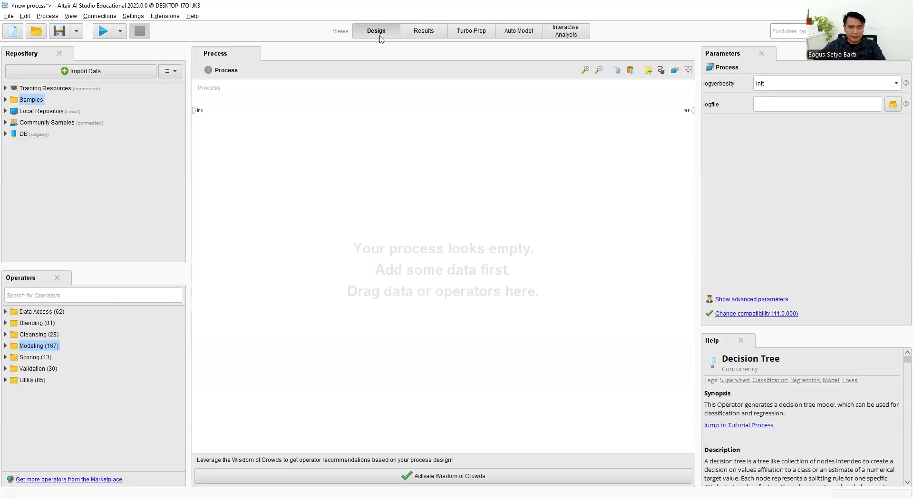
Look at the Results and Turbo Prep views and return to the Design view.
left_click(426, 32)
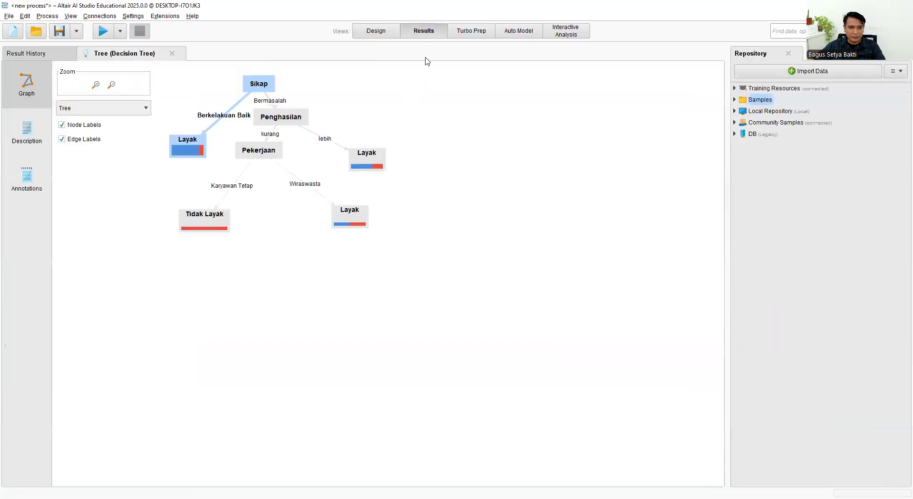
left_click(485, 34)
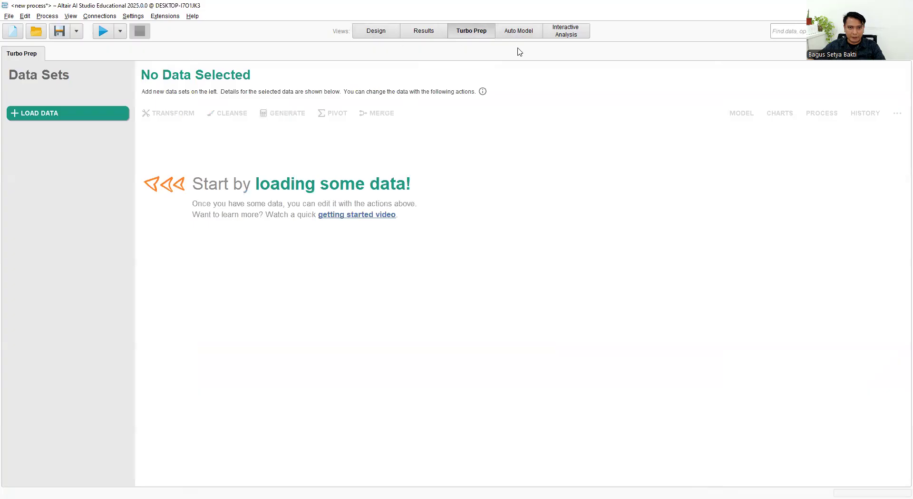
left_click(380, 36)
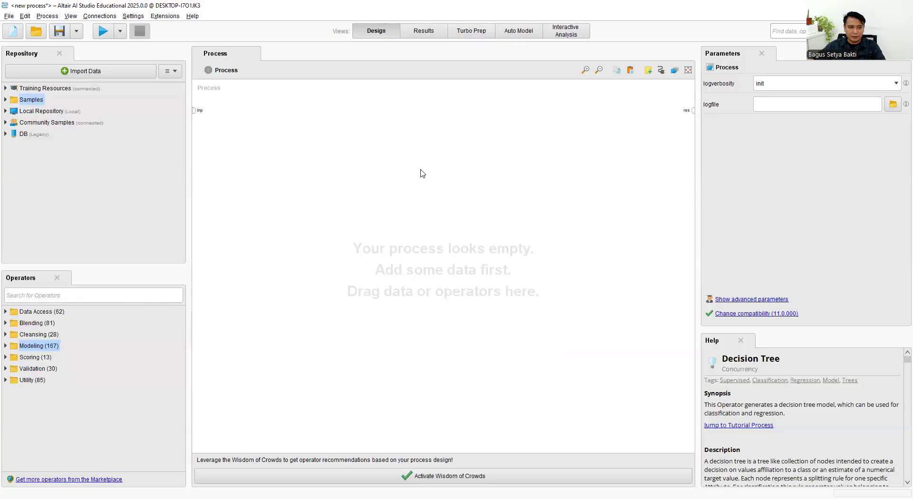
Examine the contents of the Training Resources, DB and Local Repository entries, including the local data and processes folders.
left_click(5, 88)
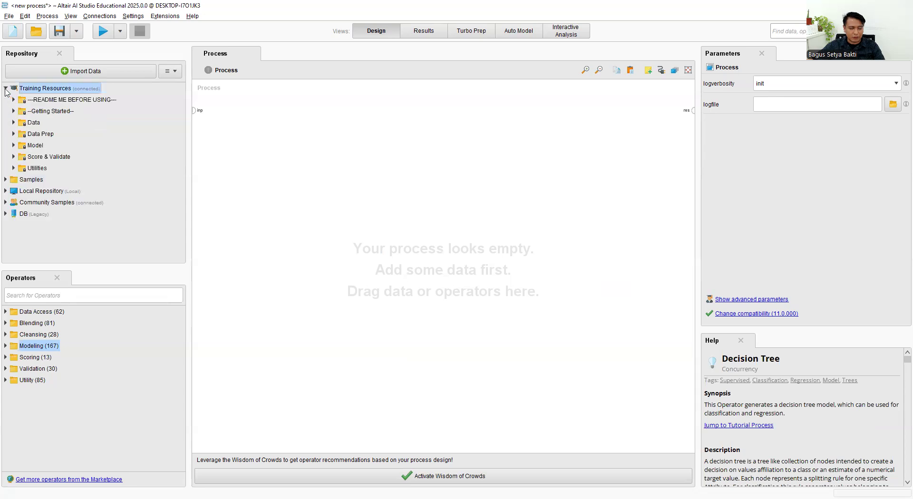
left_click(5, 89)
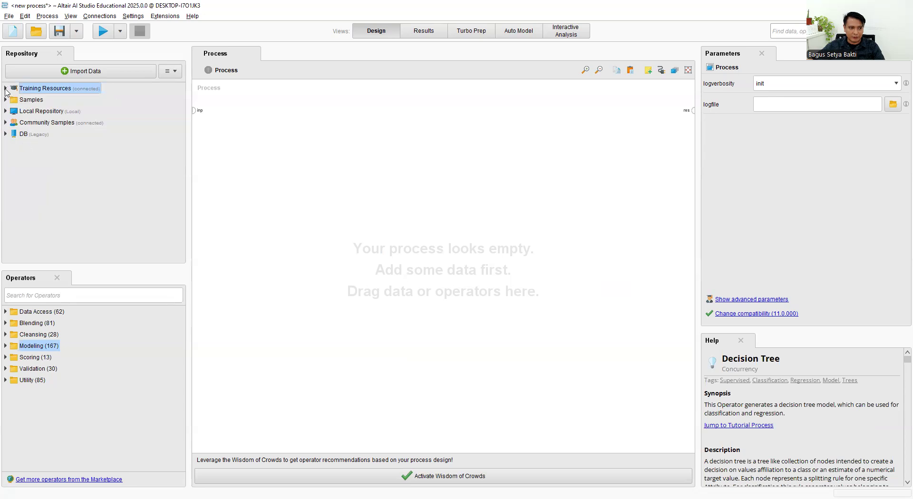
left_click(6, 134)
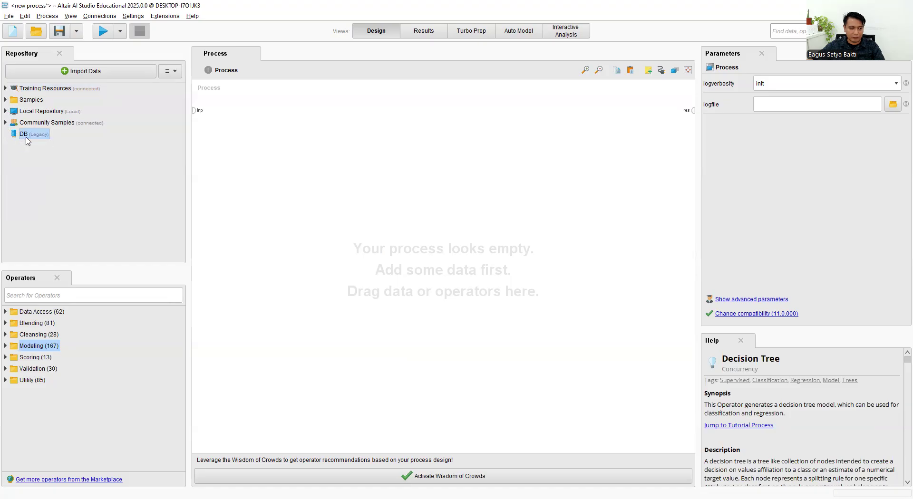
left_click(5, 111)
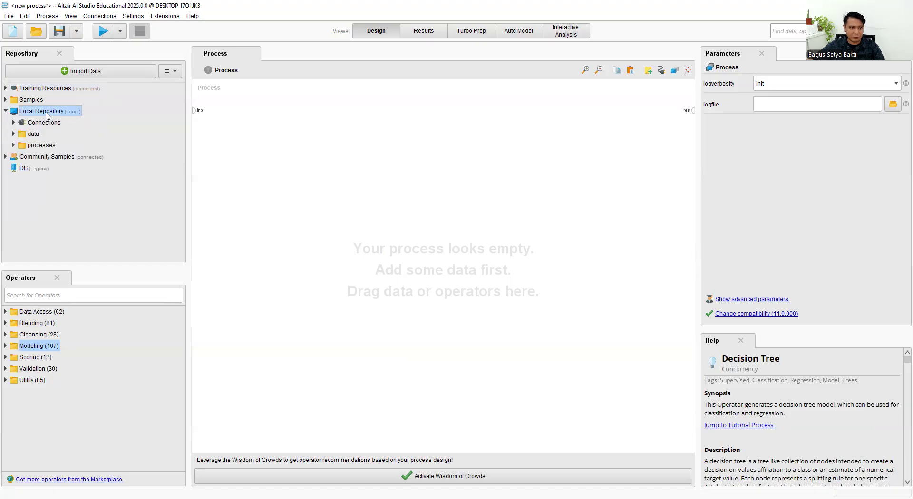
left_click(14, 134)
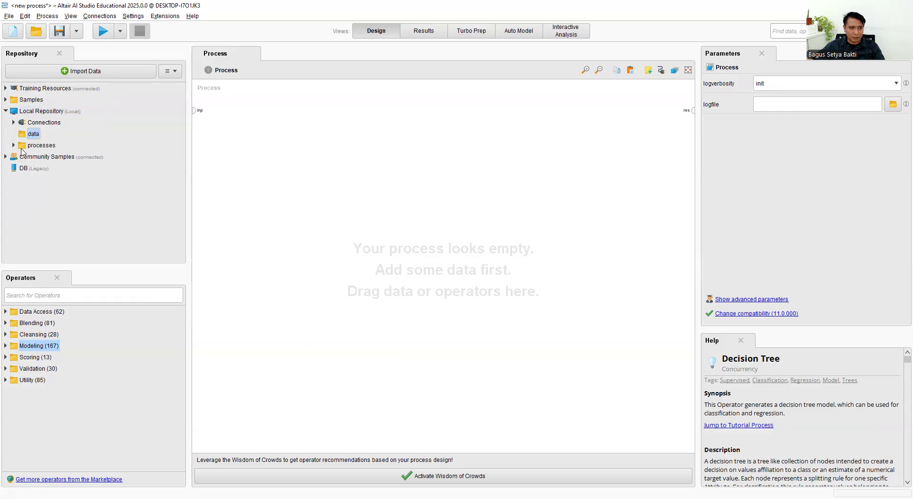
left_click(24, 145)
left_click(24, 134)
Add the Golf data set from the data folder in Samples to the empty process.
left_click(6, 101)
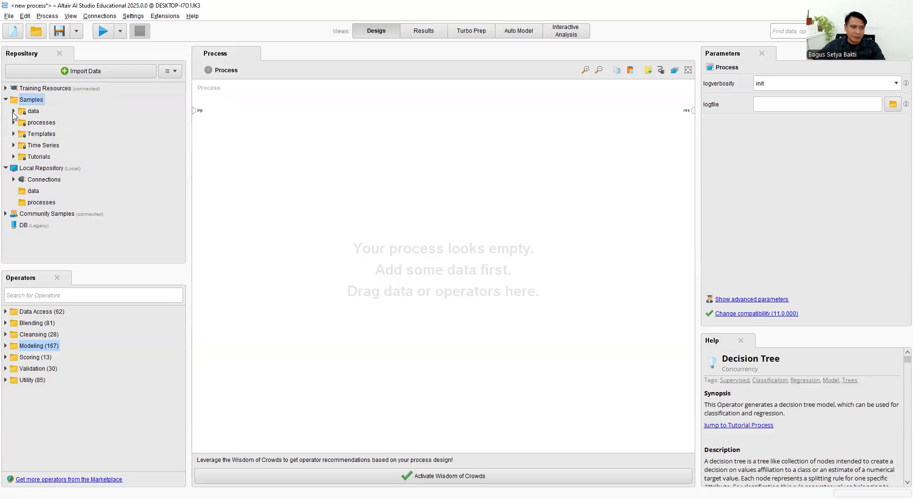
left_click(14, 113)
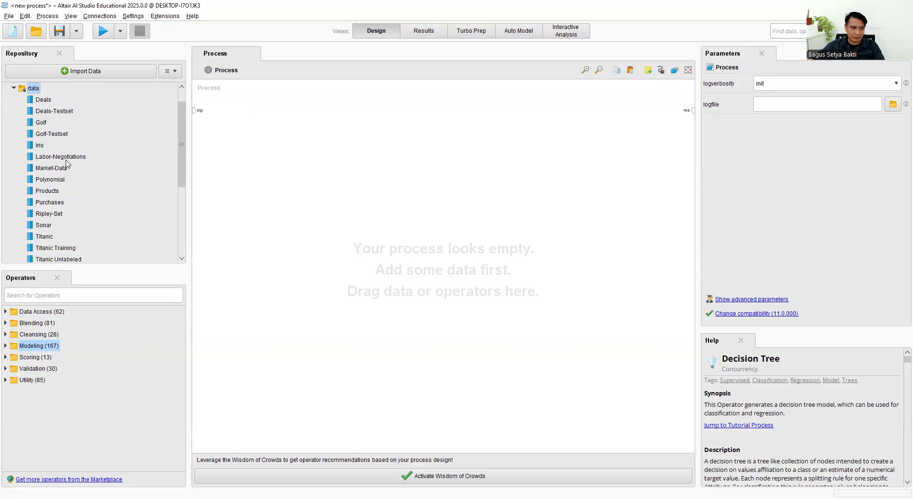
scroll(45, 220, "down", 1)
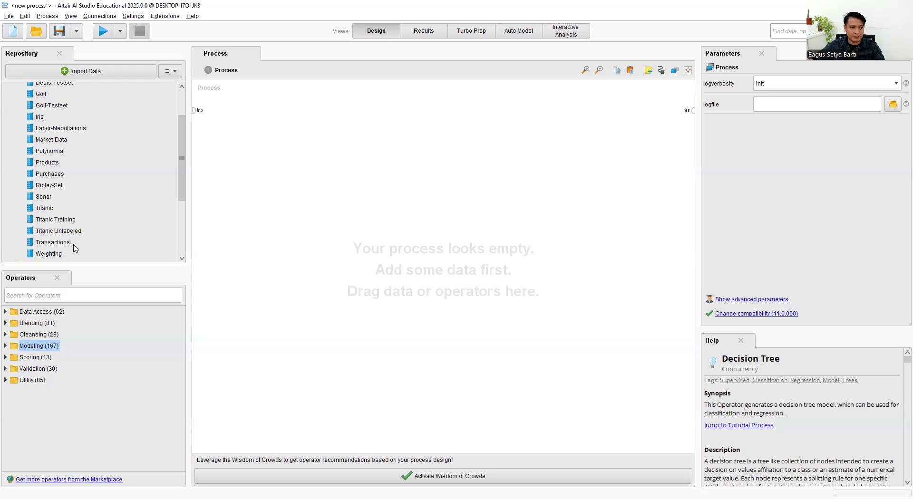
scroll(75, 246, "up", 1)
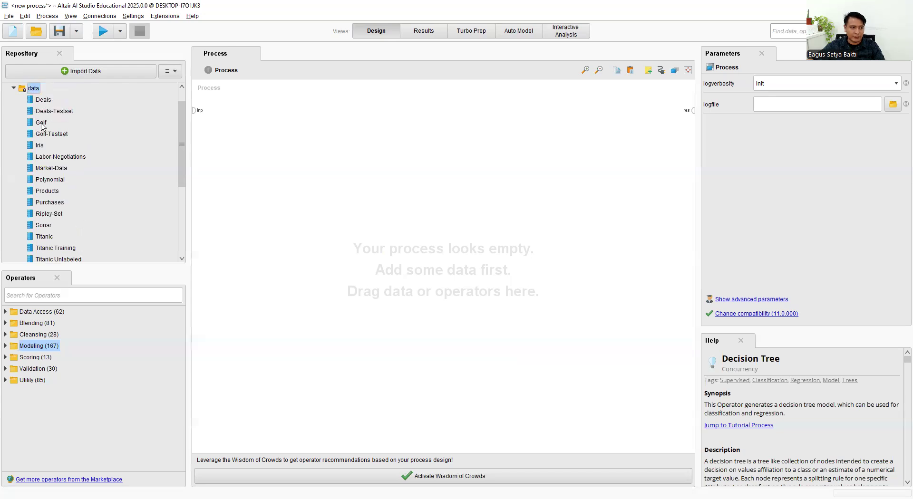
mouse_move(42, 126)
left_click_drag(40, 125, 327, 145)
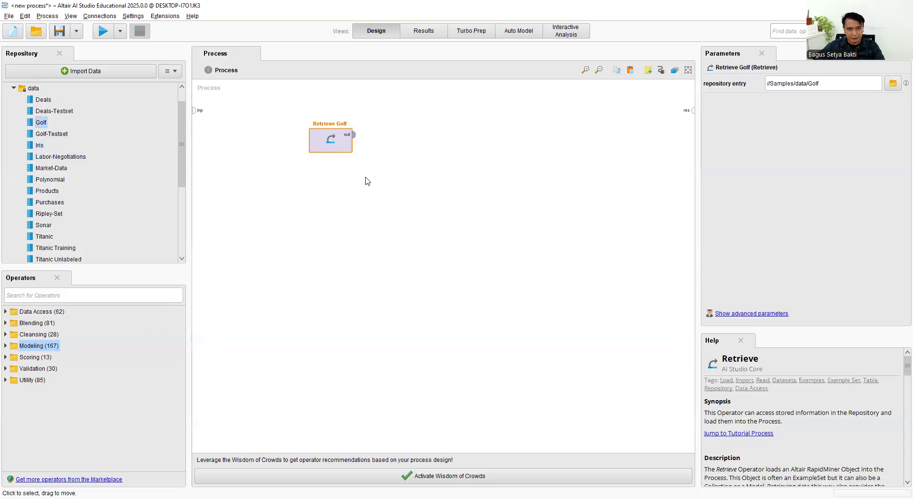
Connect the output of the Retrieve Golf operator to the first result port of the process.
double_click(326, 123)
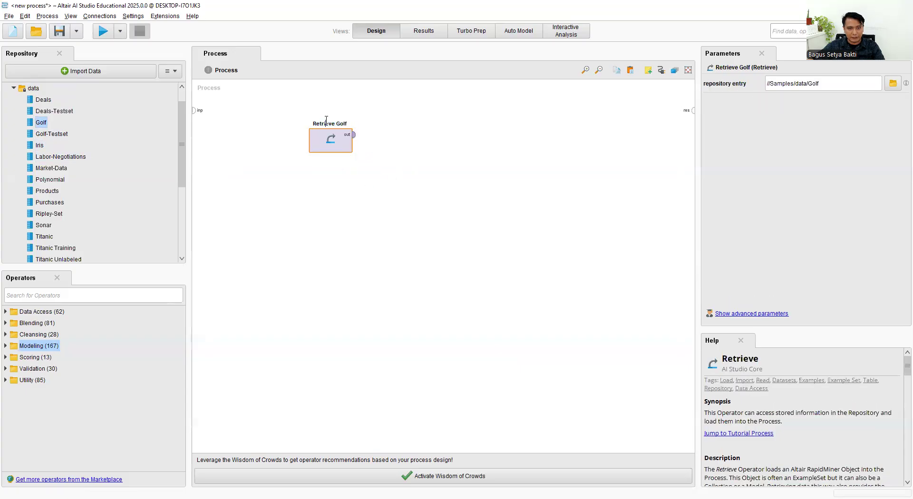
left_click(326, 192)
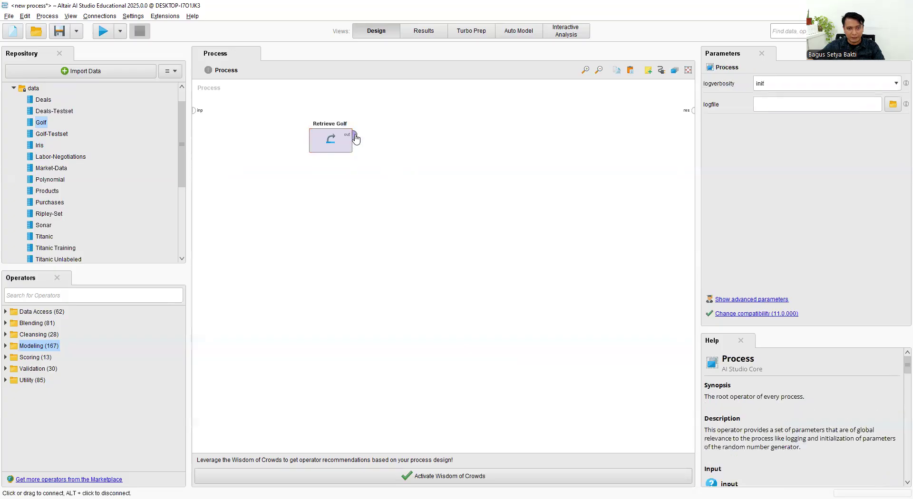
left_click(356, 139)
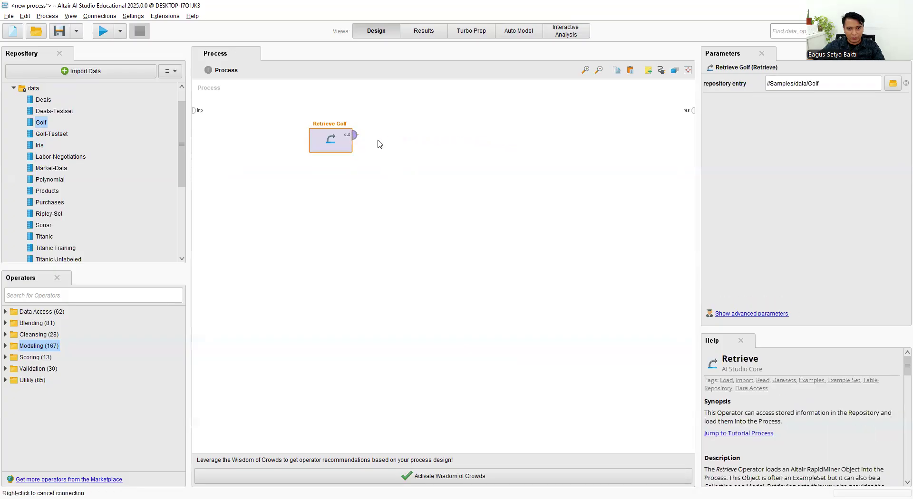
left_click(693, 111)
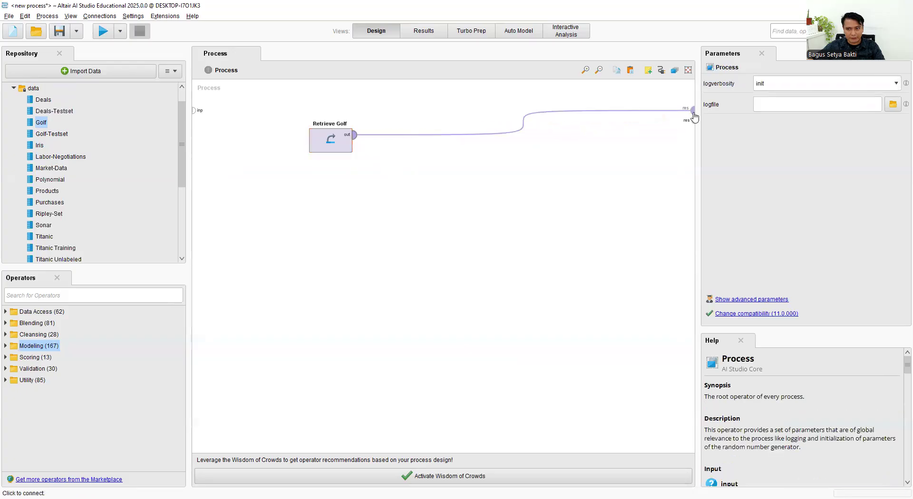
mouse_move(694, 117)
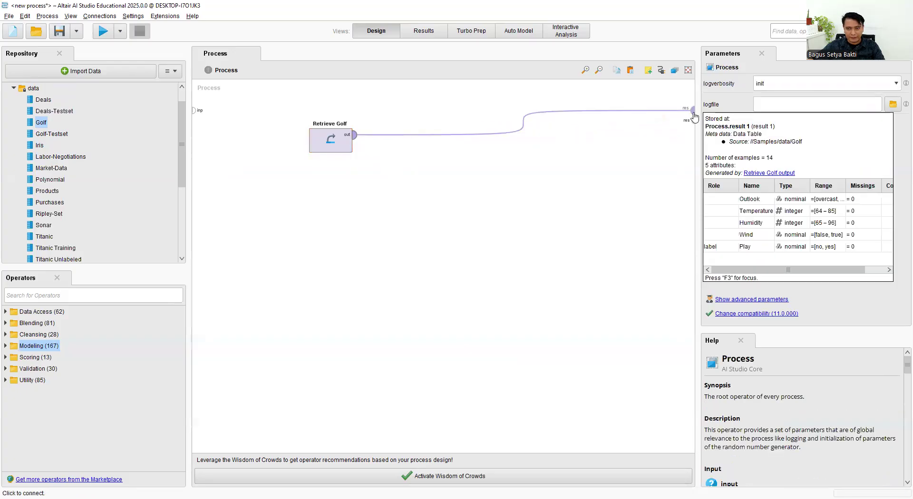
Run the process, view the resulting Golf data table and return to the Design view.
left_click(105, 37)
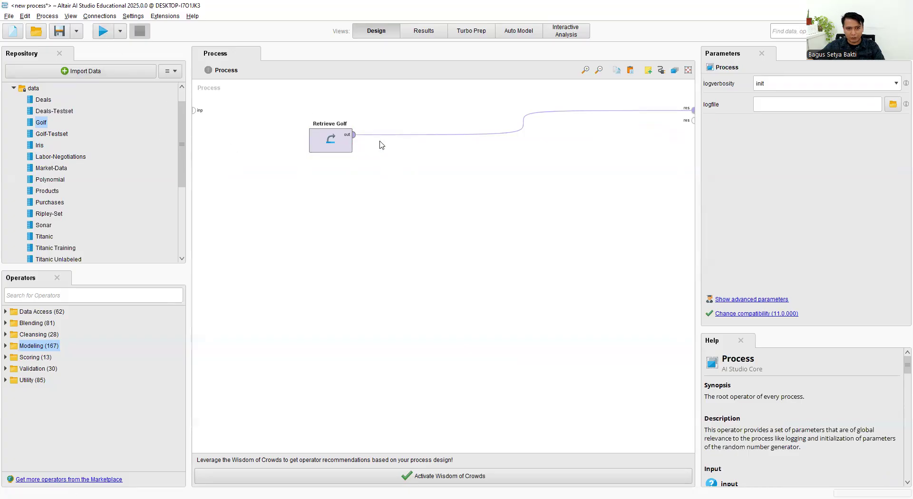
left_click(104, 33)
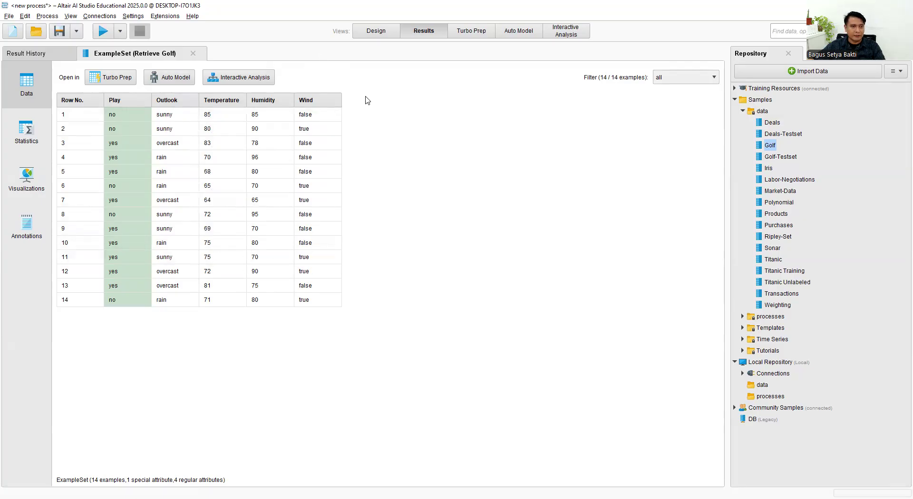
left_click(384, 34)
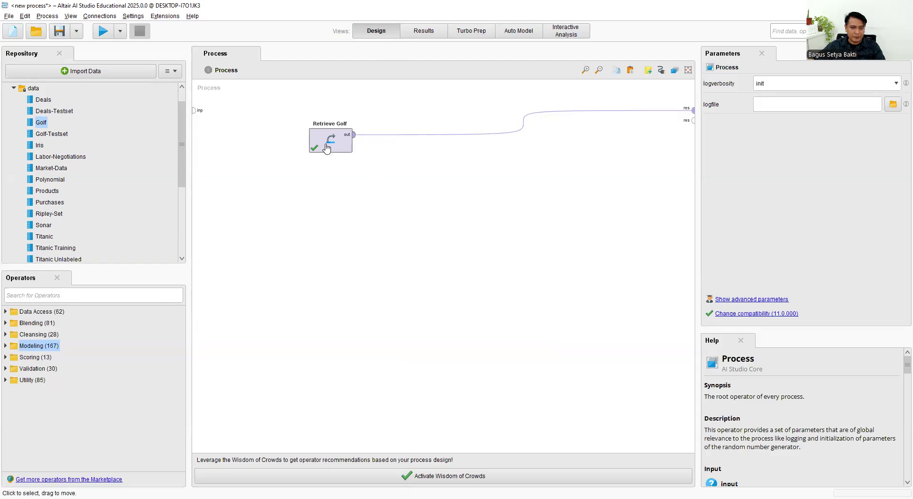
Delete the Retrieve Golf operator from the process.
left_click_drag(606, 207, 302, 119)
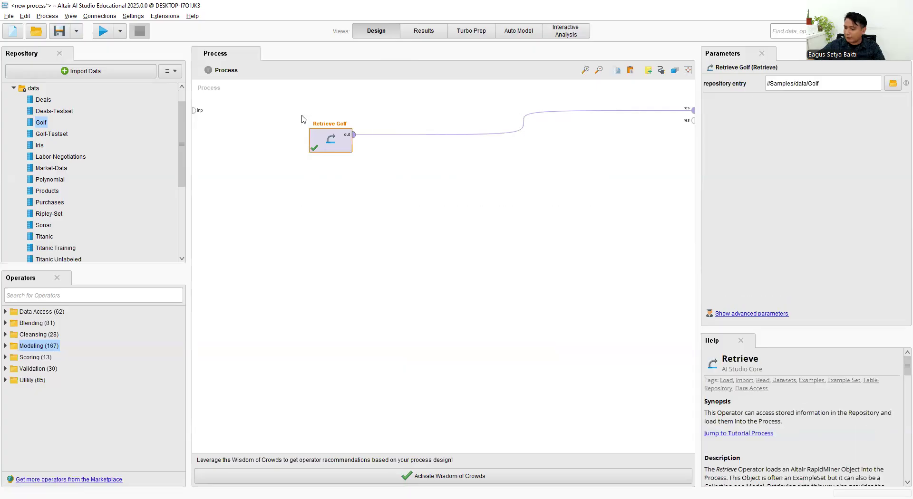
key("Delete")
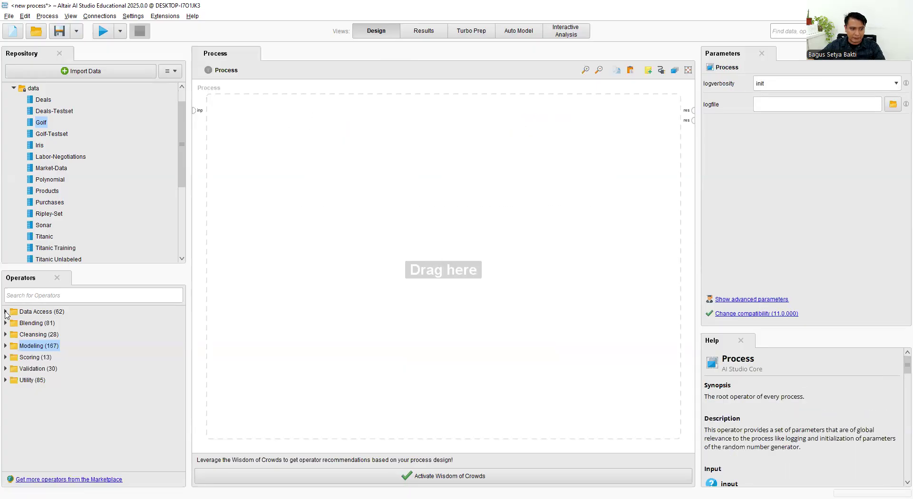
Expand the Data Access operator group and examine its Files, Database, Applications and Cloud Storage subgroups.
left_click(31, 312)
left_click(39, 347)
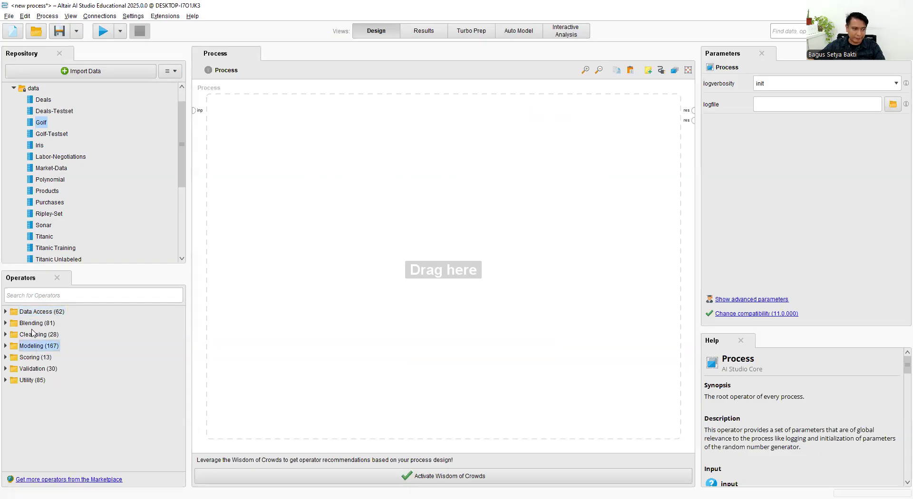
left_click(25, 314)
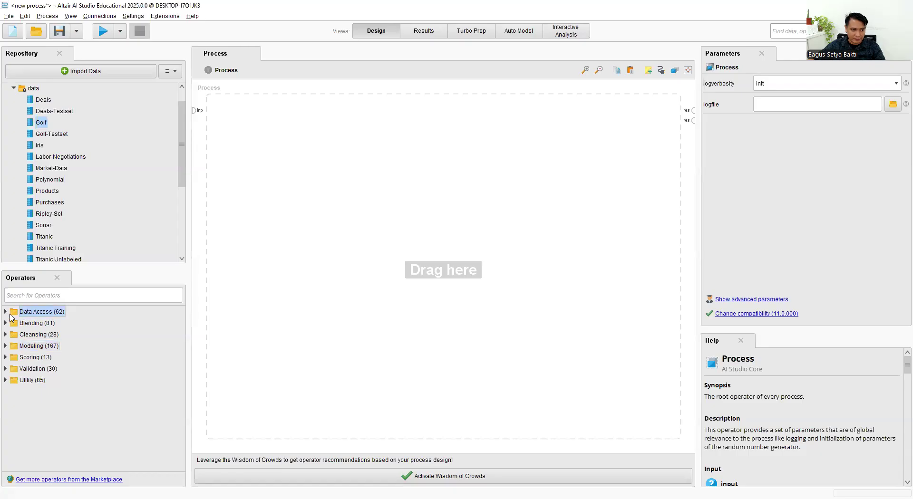
left_click(6, 312)
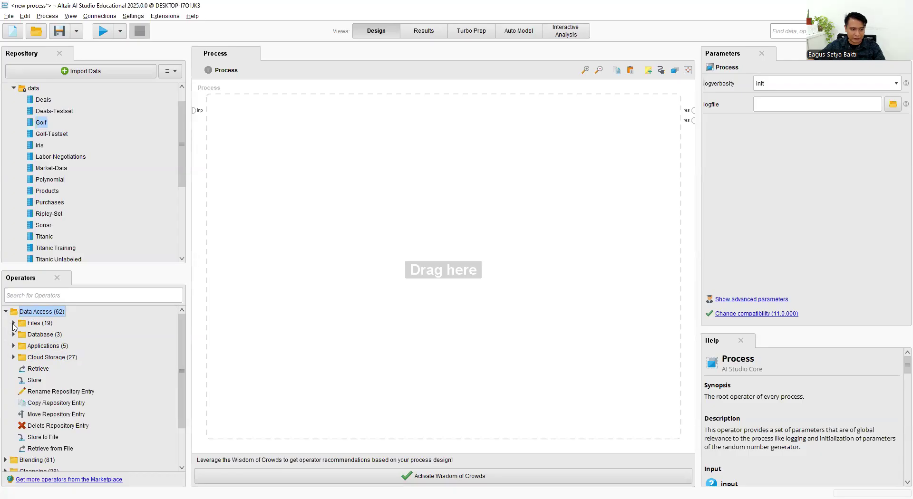
left_click(36, 324)
left_click(41, 336)
left_click(46, 346)
left_click(49, 360)
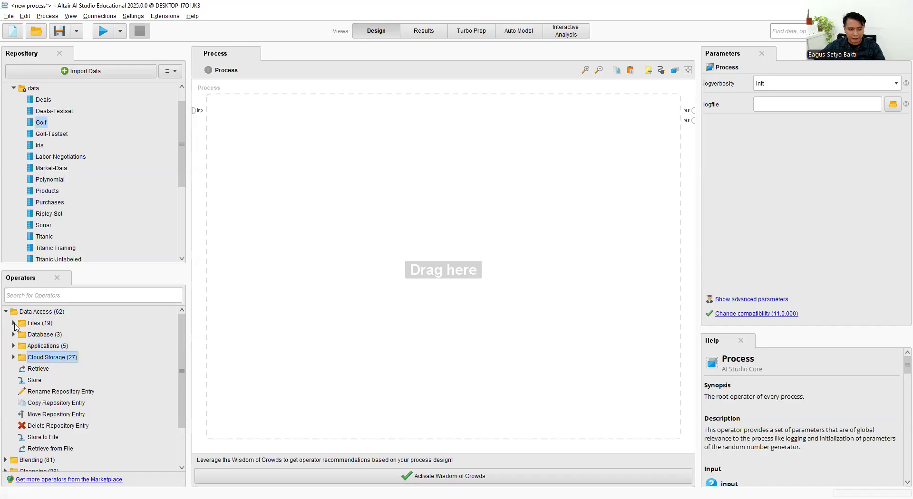
left_click(34, 324)
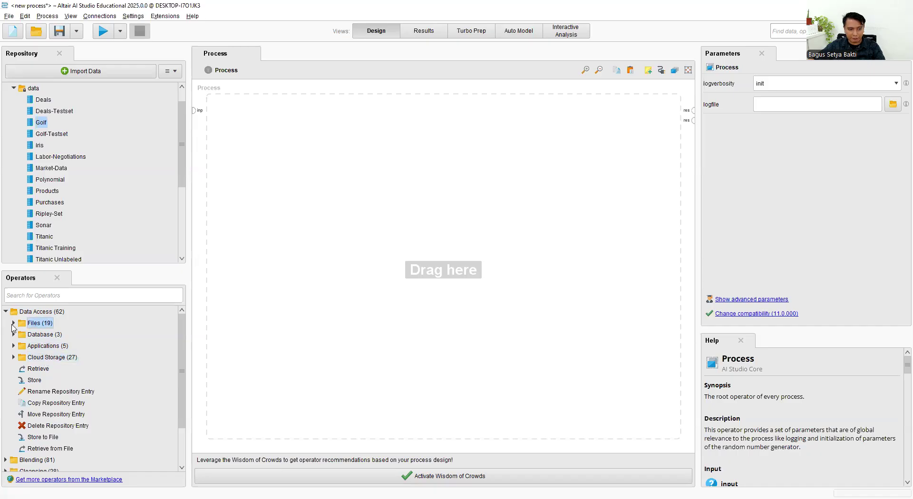
Expand the Read subgroup of the Files operators and examine its file-reading operators, such as Read Excel, Read Access and Read XML.
left_click(14, 324)
left_click(36, 338)
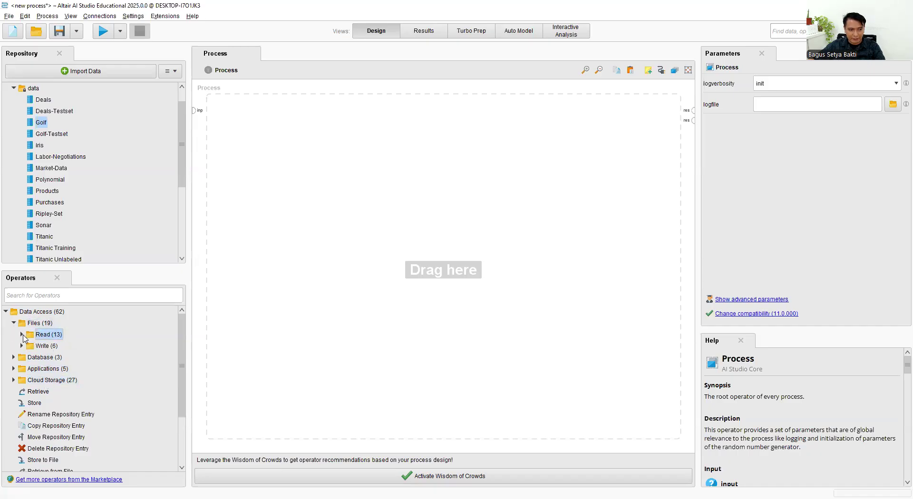
left_click(23, 336)
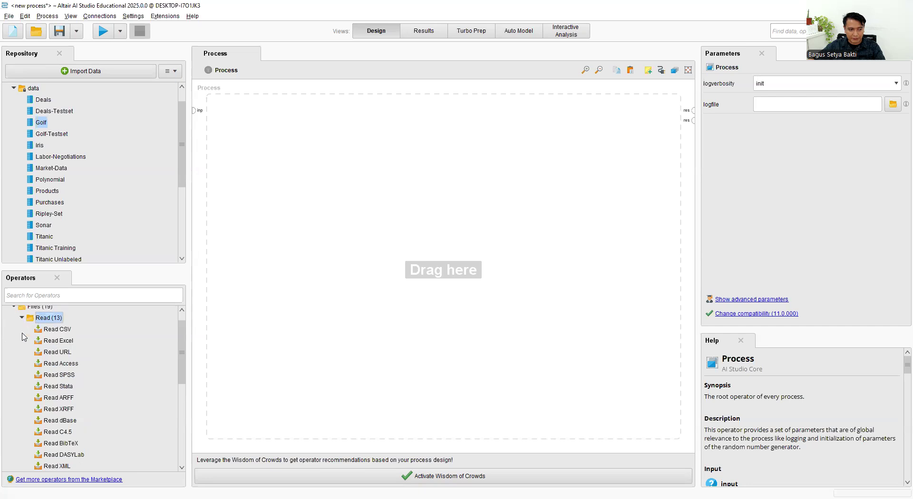
left_click(61, 341)
left_click(61, 352)
left_click(63, 364)
scroll(69, 369, "down", 1)
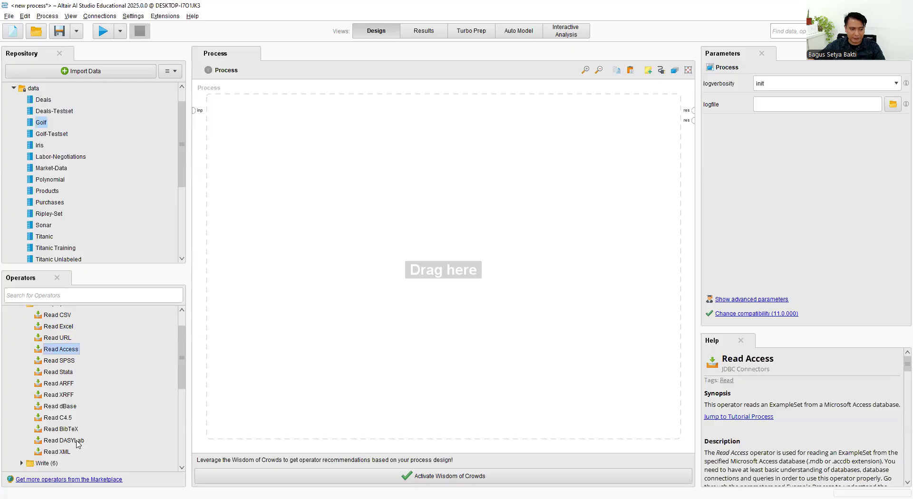
left_click(85, 413)
left_click(66, 454)
scroll(65, 430, "up", 2)
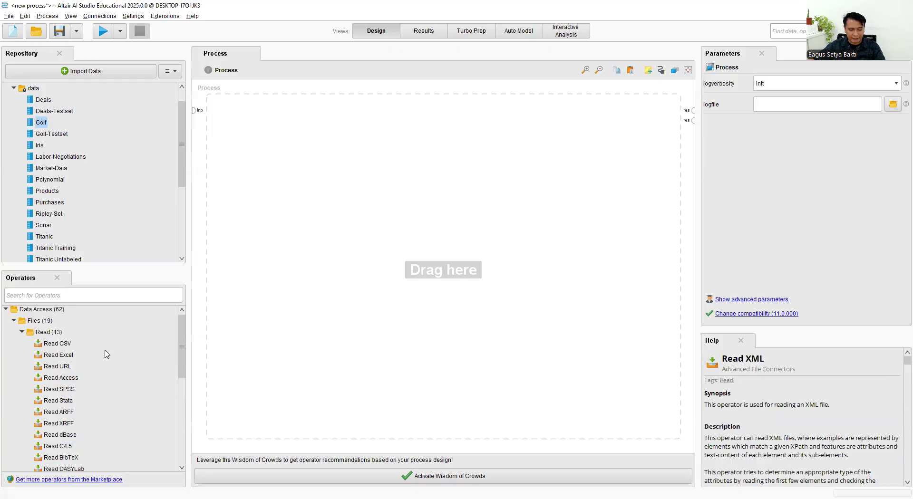
Add the Read Excel operator to the empty process canvas.
left_click(52, 356)
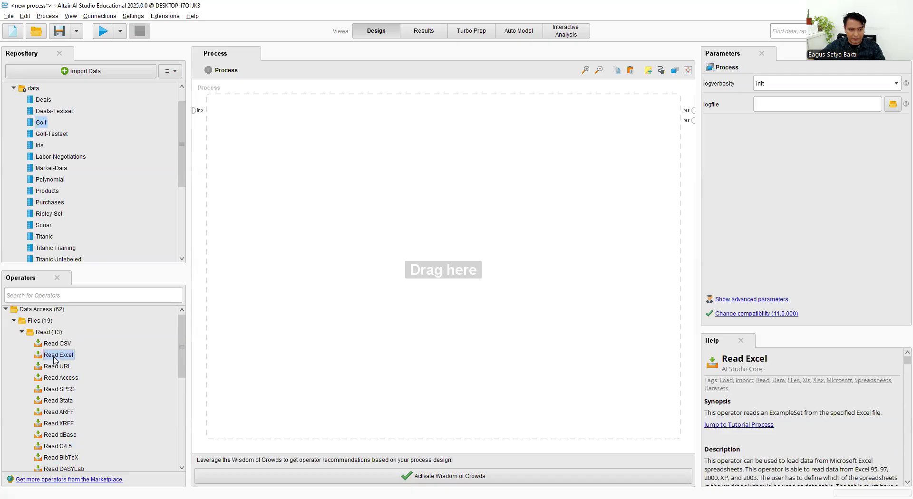
left_click_drag(55, 360, 326, 148)
left_click(333, 224)
left_click(328, 194)
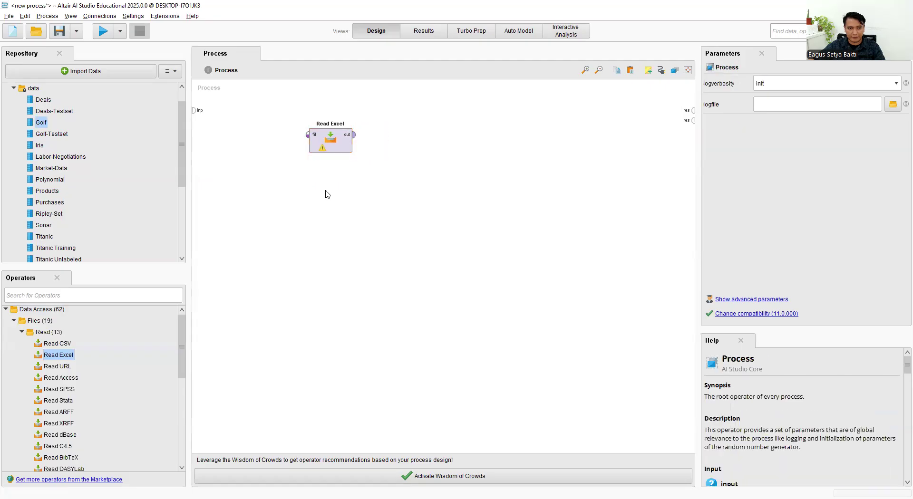
left_click(329, 145)
double_click(329, 146)
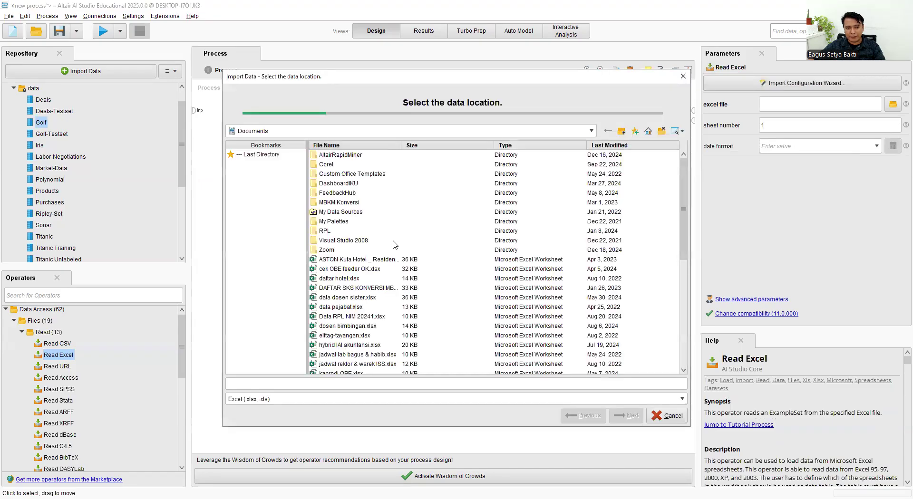
left_click(666, 416)
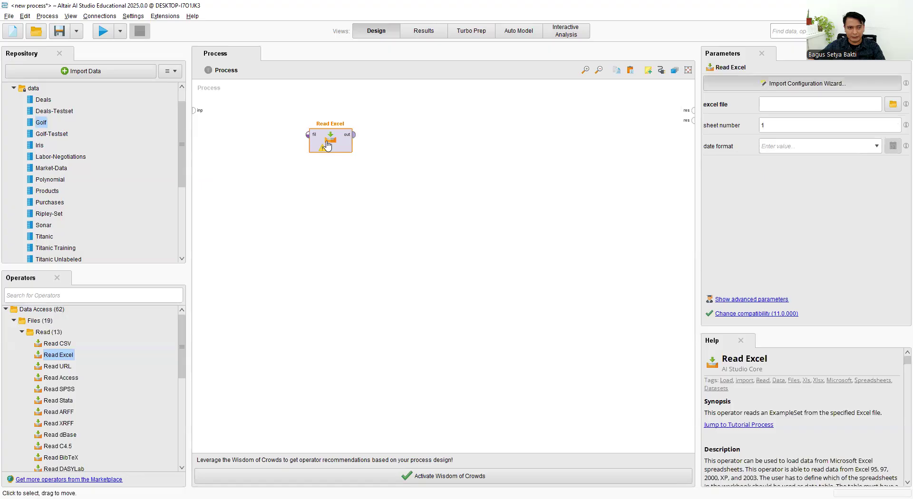
Start the import wizard of the Read Excel operator and load Mining - Decision Tree - Tennis.xlsx from the Dataset folder inside Analitik Data.
double_click(327, 145)
left_click(260, 133)
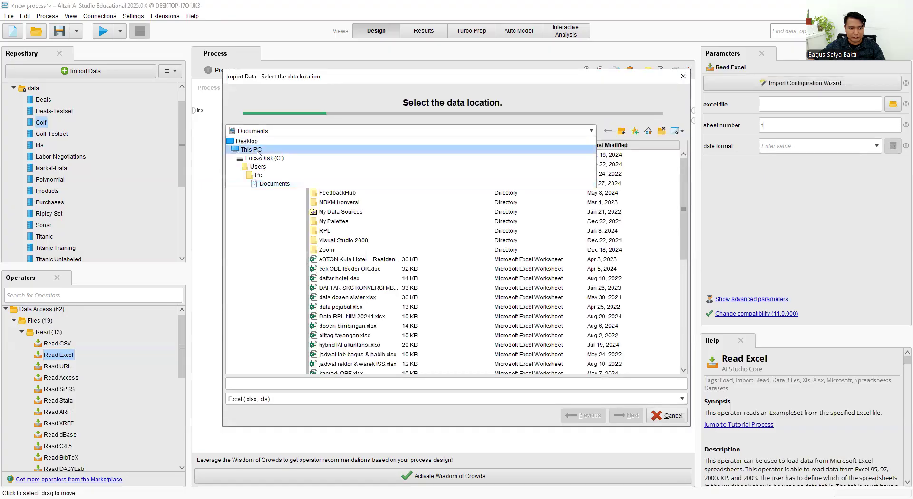
left_click(259, 150)
double_click(335, 220)
double_click(330, 157)
double_click(328, 157)
double_click(328, 157)
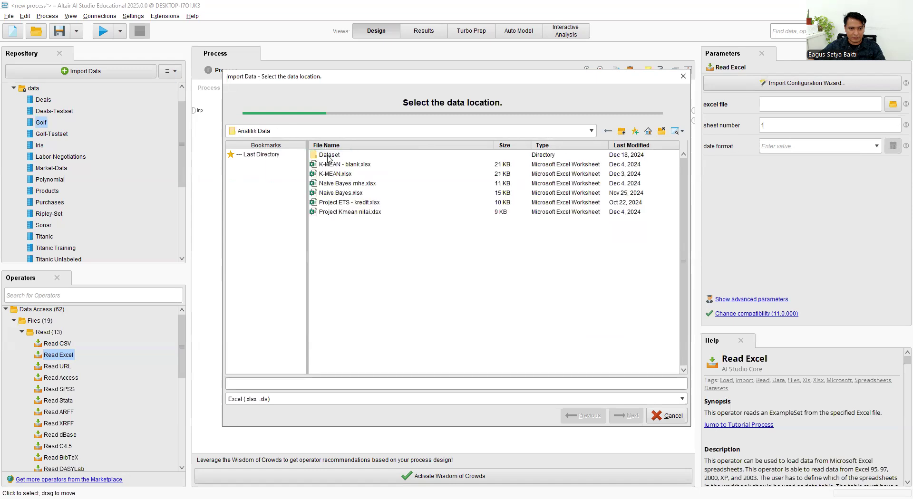
double_click(329, 156)
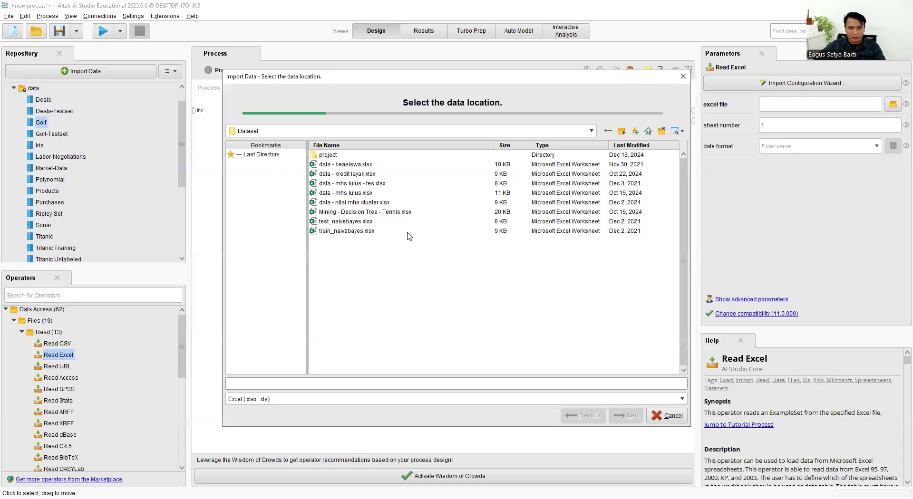
left_click(393, 212)
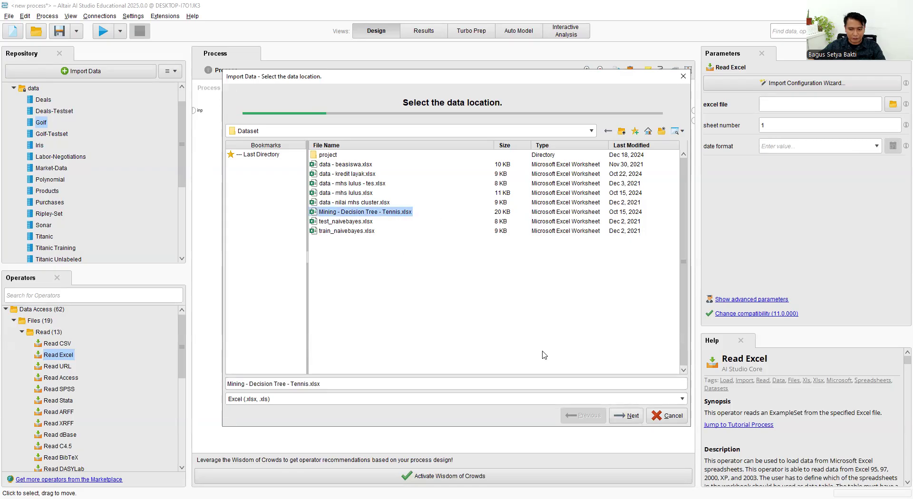
left_click(628, 421)
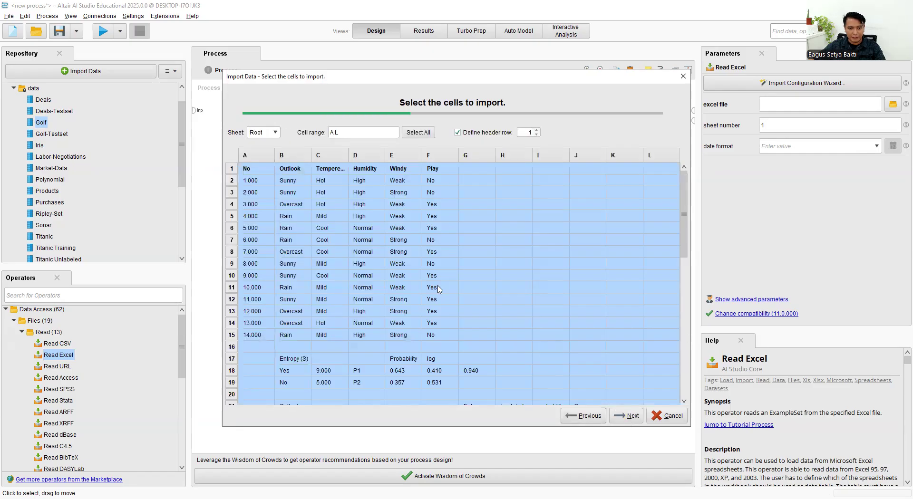
Examine the weather table and the entropy calculation blocks below it on the Root sheet of the workbook.
scroll(438, 289, "down", 2)
scroll(438, 289, "down", 2)
scroll(438, 289, "up", 4)
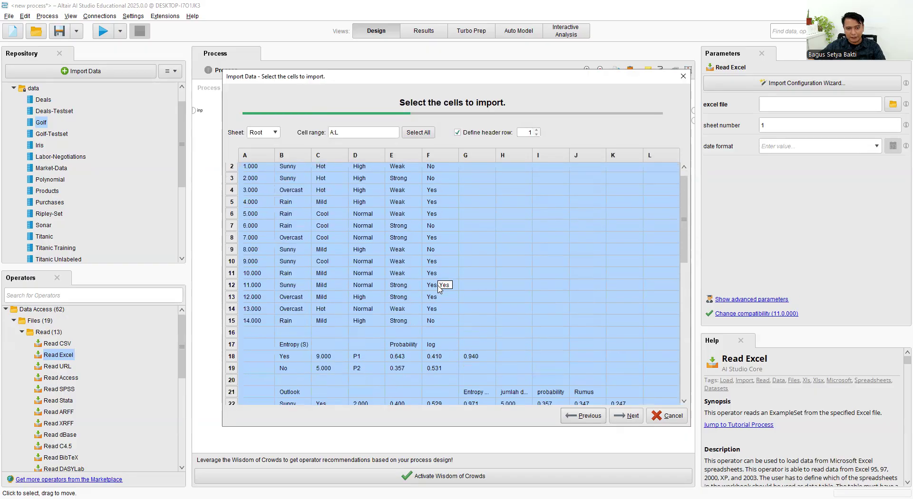
scroll(439, 288, "up", 1)
left_click_drag(291, 169, 300, 241)
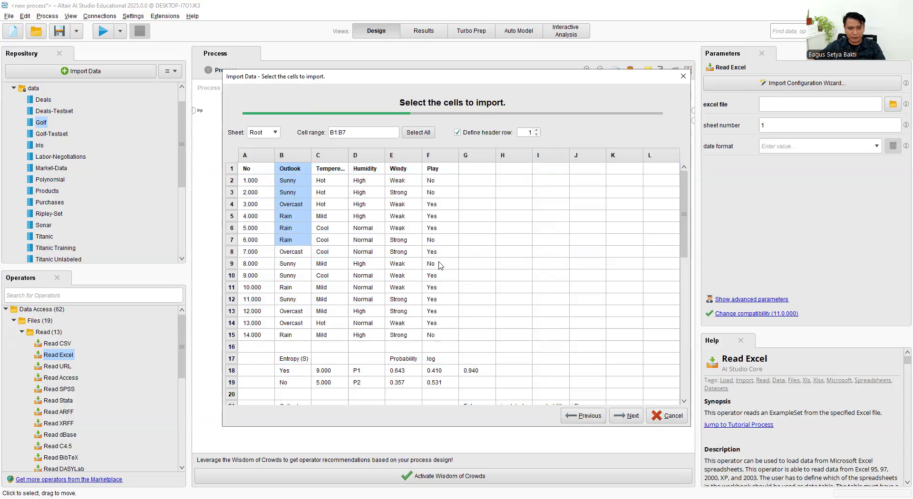
scroll(447, 281, "down", 2)
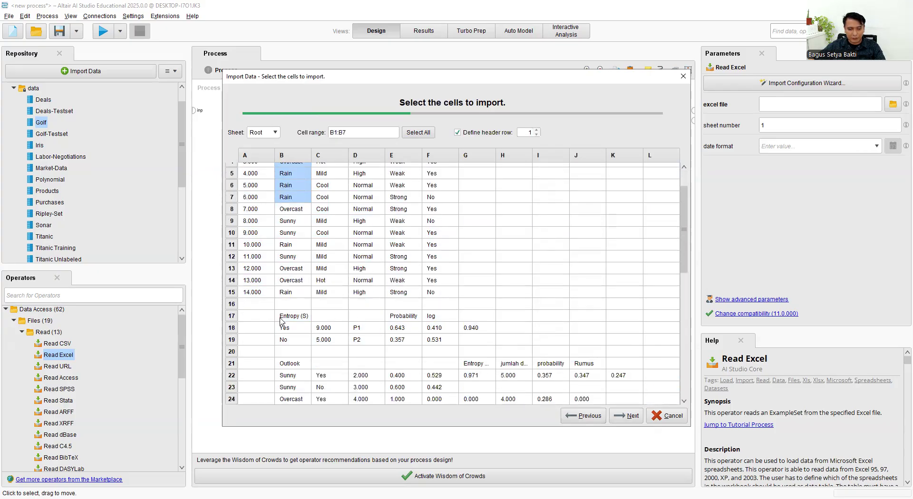
left_click_drag(283, 319, 445, 347)
scroll(445, 345, "down", 1)
scroll(446, 345, "down", 2)
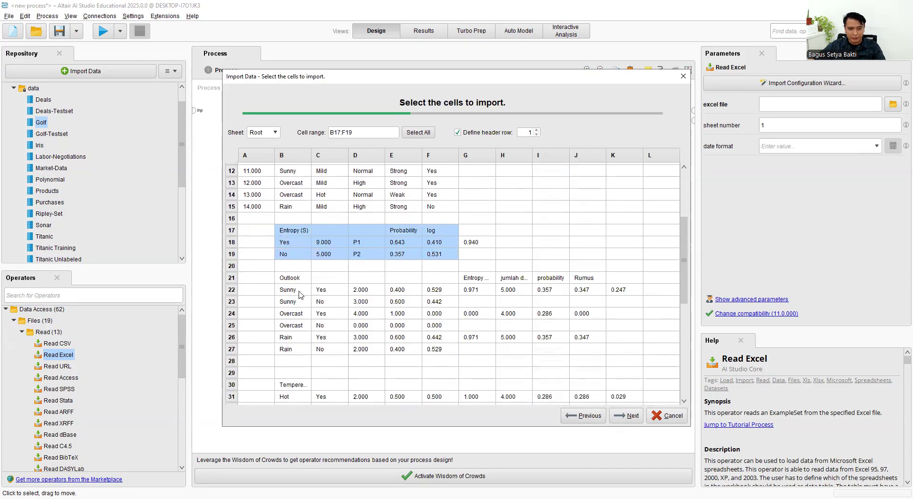
left_click_drag(294, 292, 453, 308)
scroll(453, 308, "down", 2)
left_click_drag(300, 327, 366, 374)
scroll(354, 350, "down", 2)
scroll(426, 367, "down", 3)
scroll(426, 363, "up", 11)
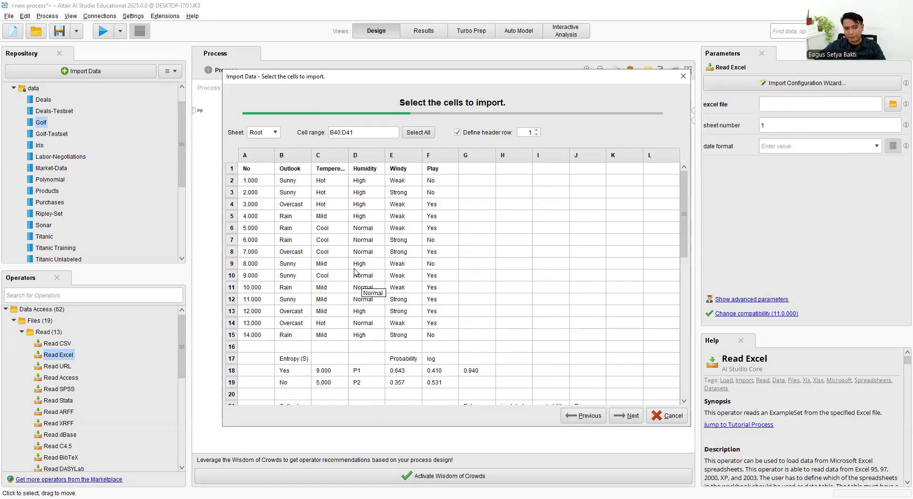
Select the cell range B1:F15, from Outlook to Play, for import and continue to the column formatting.
left_click(290, 169)
left_click_drag(289, 172, 430, 339)
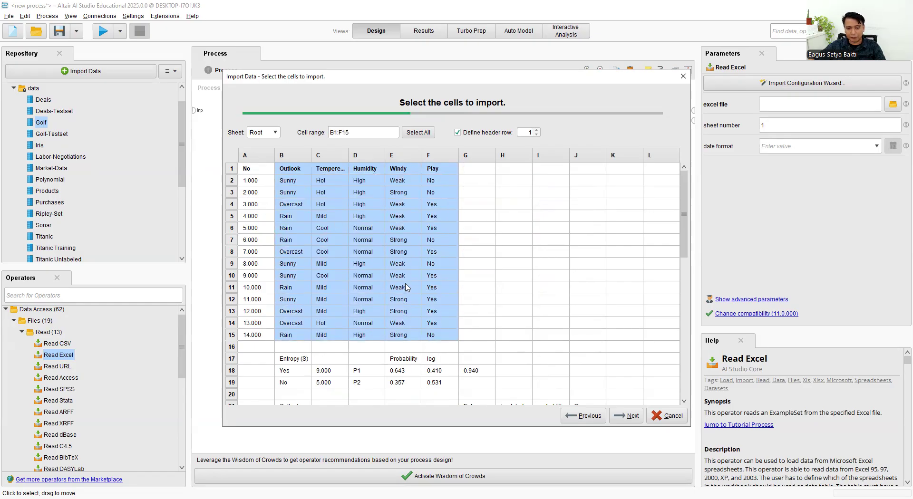
left_click(374, 287)
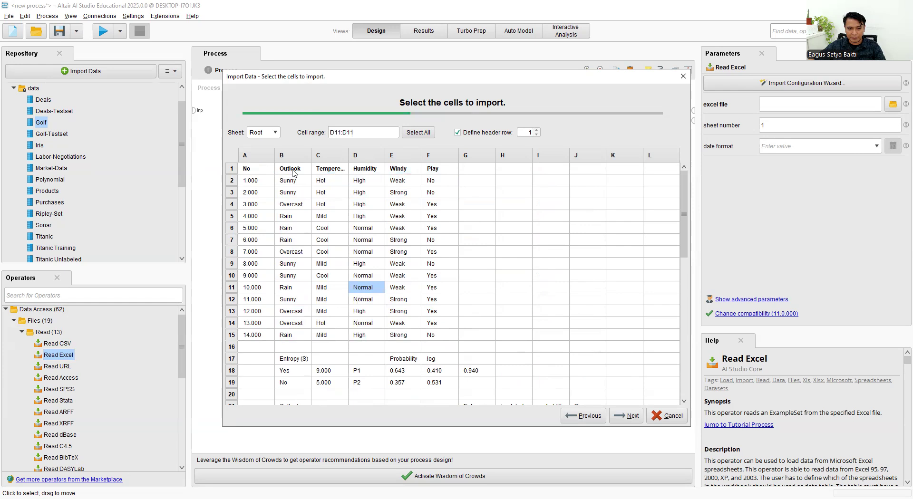
left_click_drag(293, 173, 434, 335)
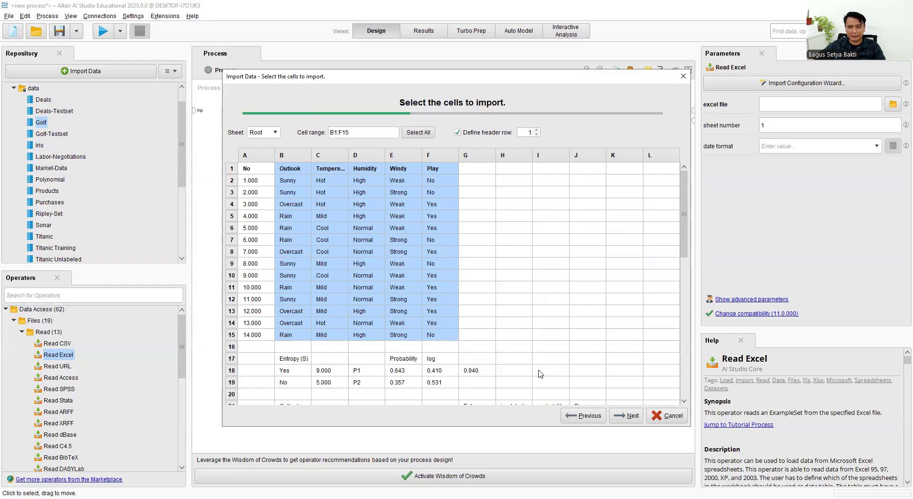
left_click(625, 416)
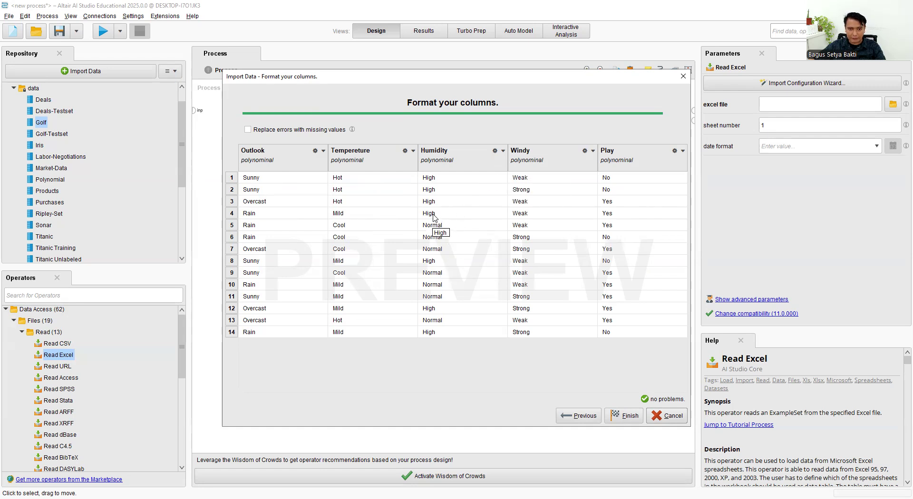
Examine the data types available for the Humidity column without changing its type.
left_click(503, 152)
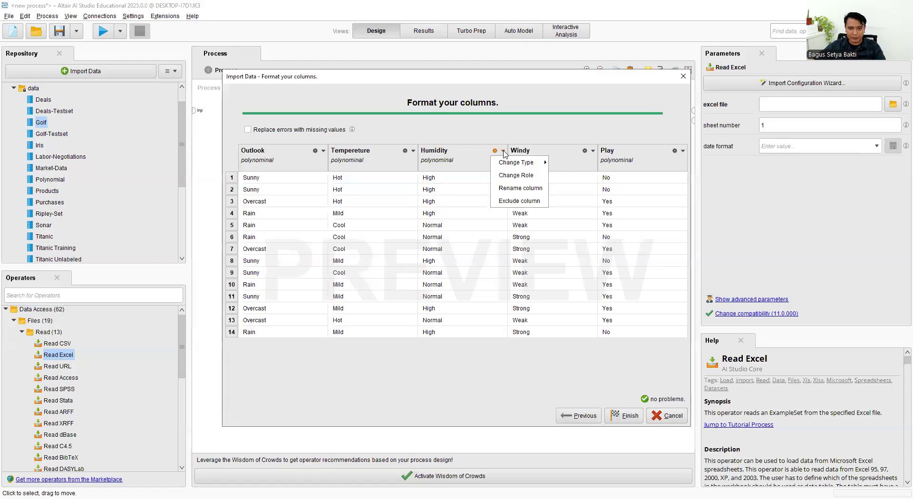
mouse_move(511, 163)
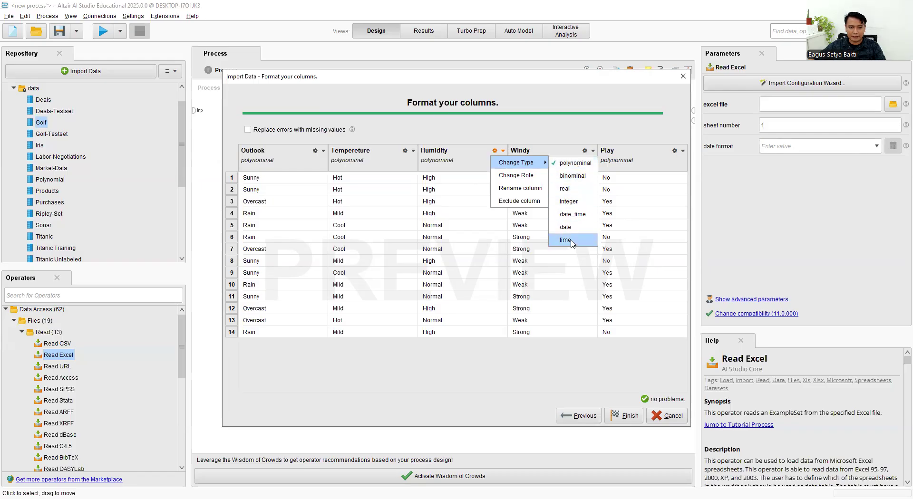
left_click(462, 360)
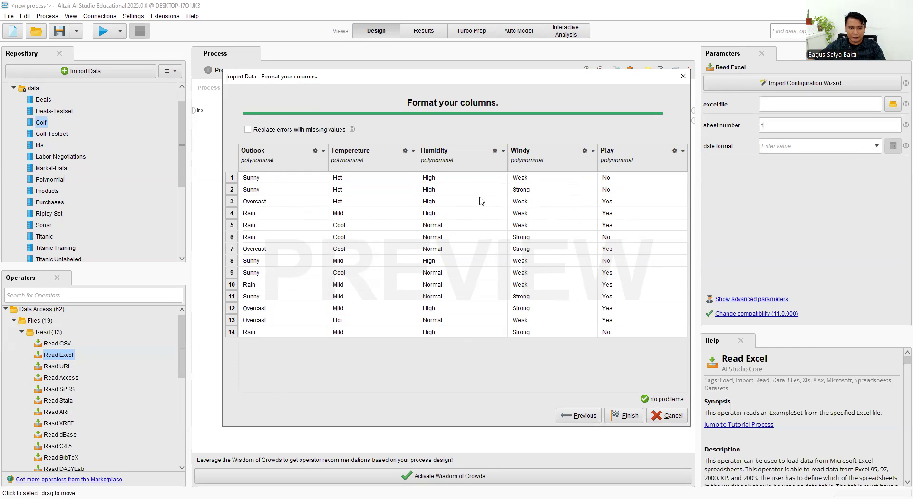
left_click(505, 152)
mouse_move(518, 162)
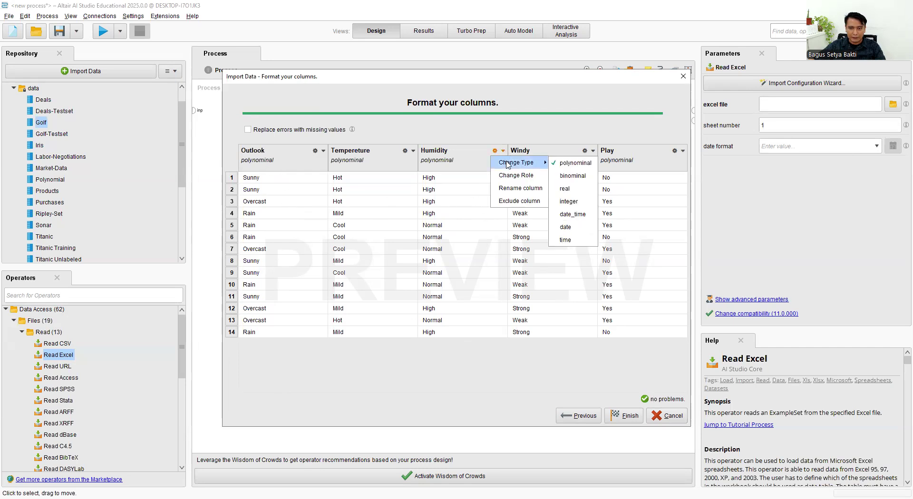
left_click(471, 389)
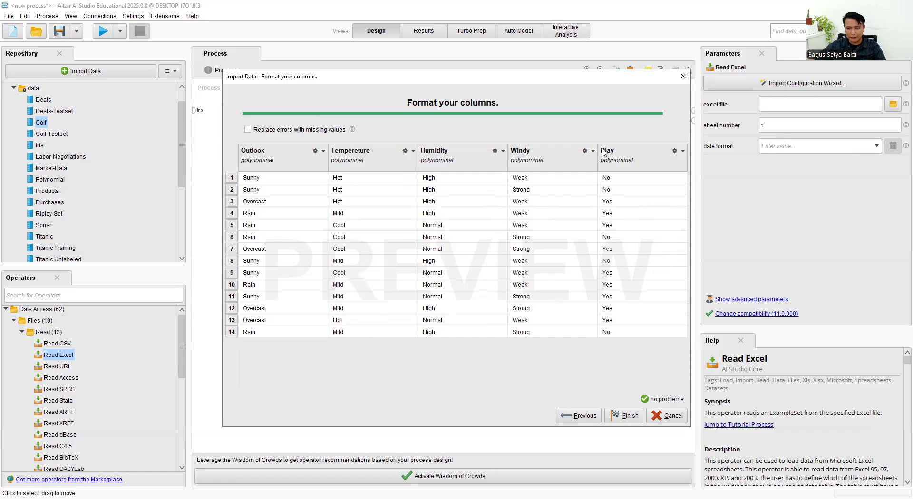
Assign the label role to the Play column and finish the import.
left_click(682, 151)
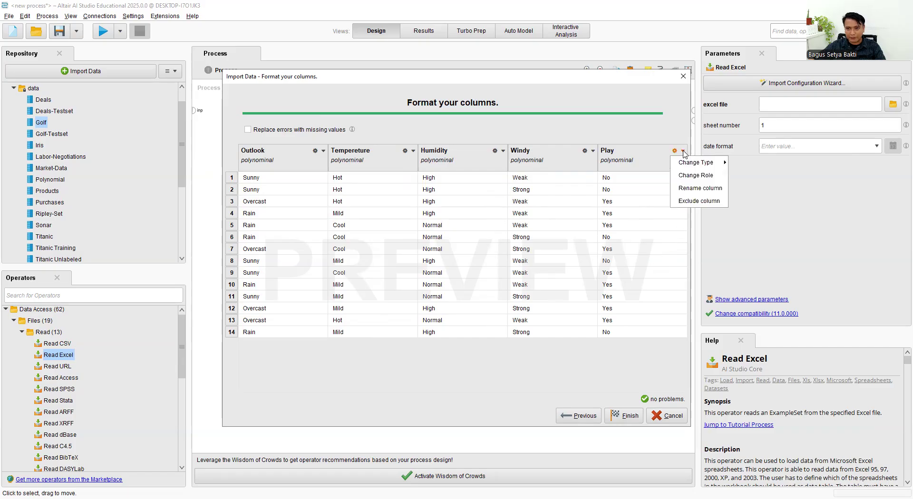
left_click(702, 175)
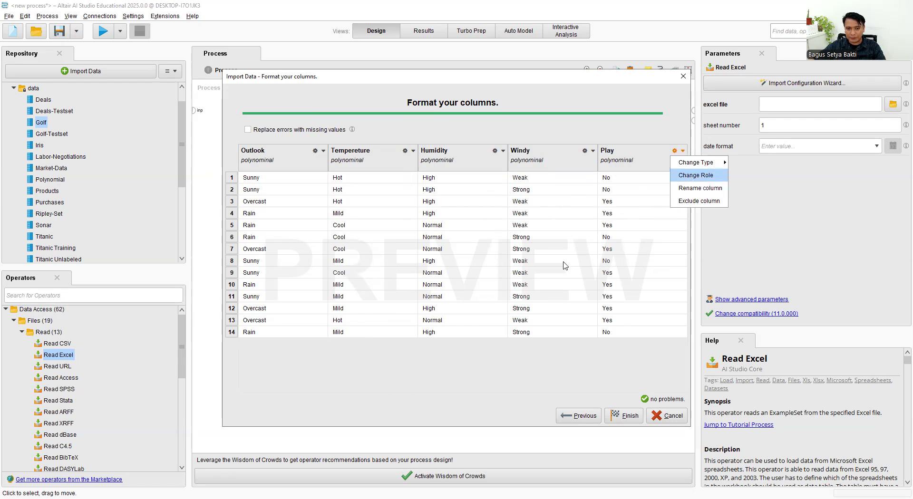
left_click(573, 256)
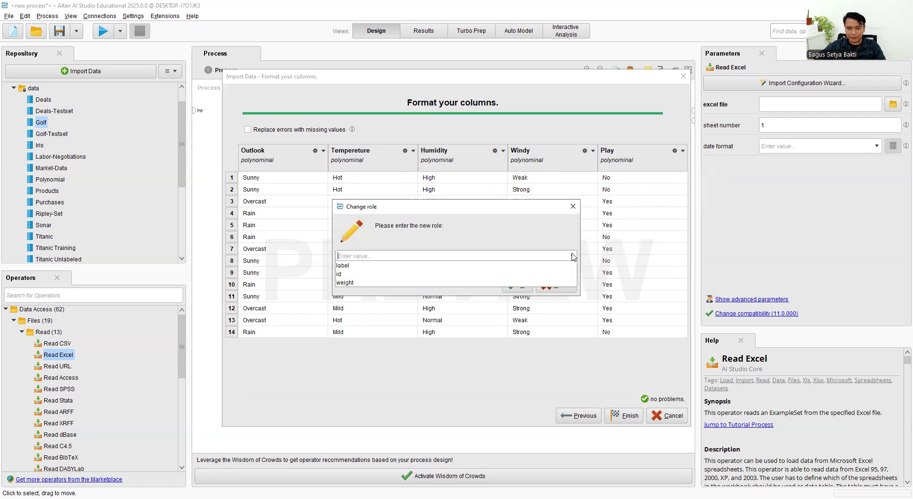
left_click(351, 267)
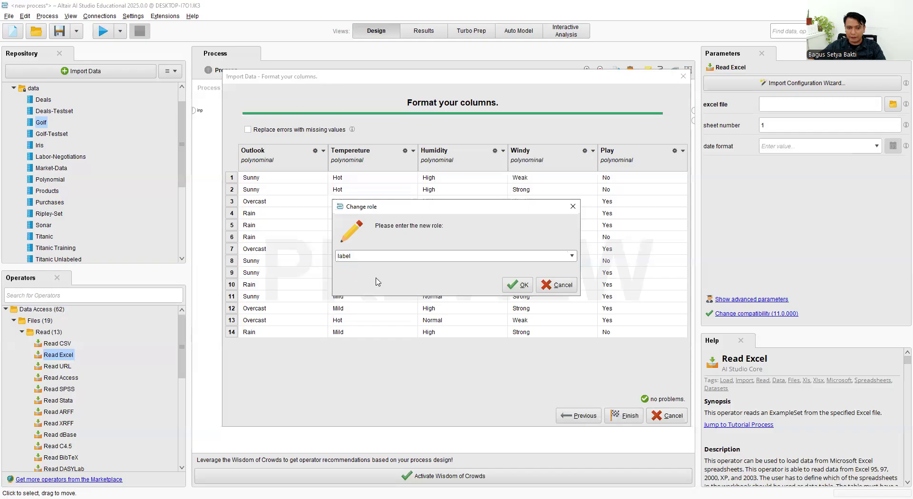
left_click(518, 286)
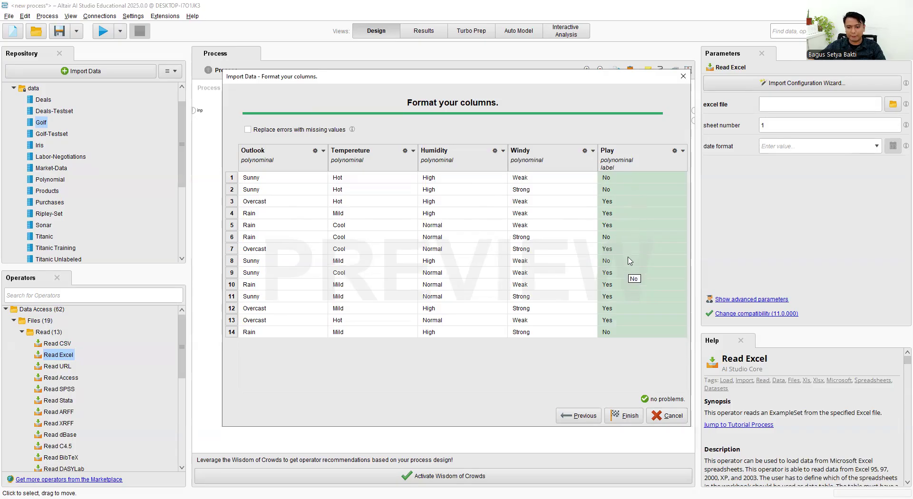
left_click(617, 421)
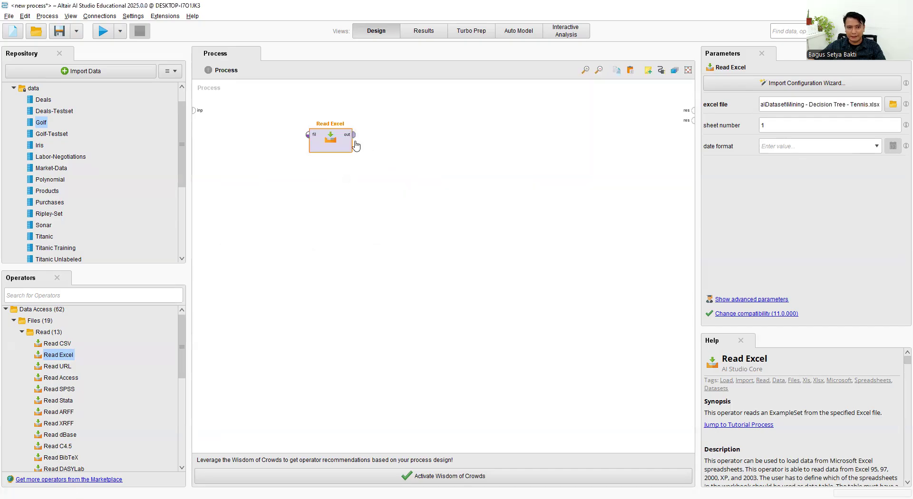
Connect the output of the Read Excel operator to the first result port and run the process.
left_click(354, 135)
left_click(690, 112)
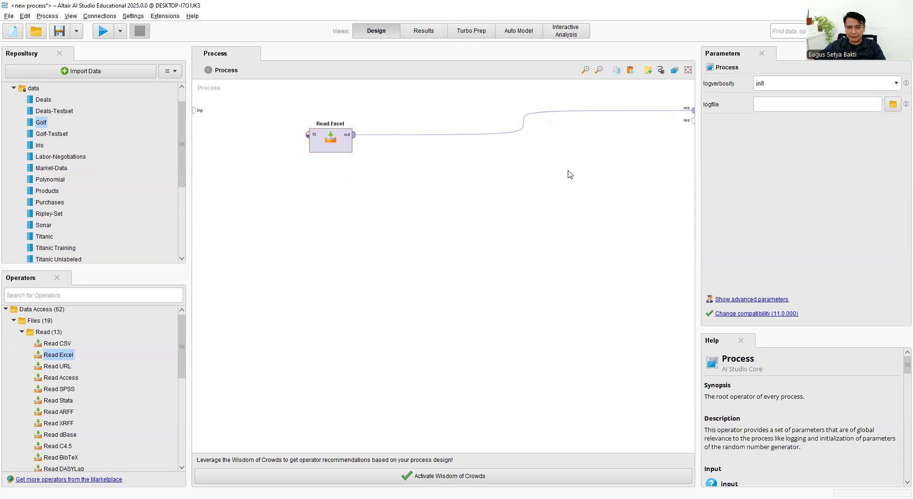
key("F11")
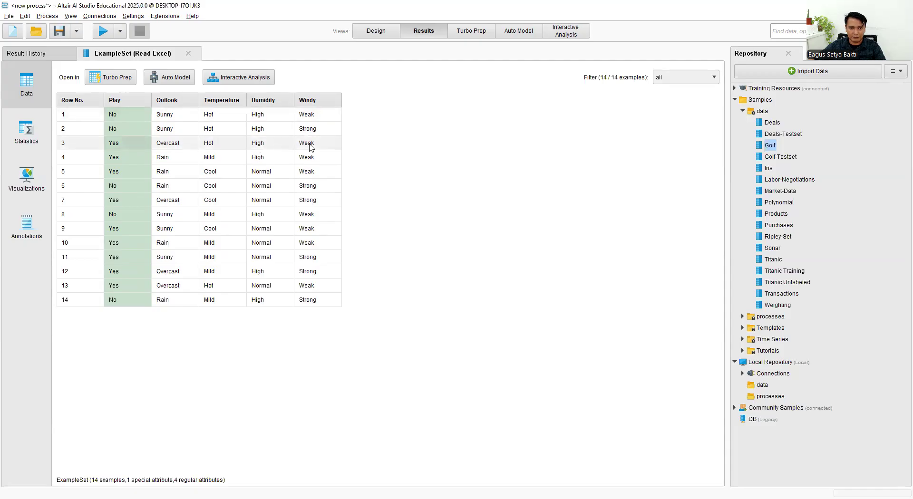
Return to the process design and collapse the Data Access and Modeling operator groups, including their expanded subgroups.
left_click(374, 31)
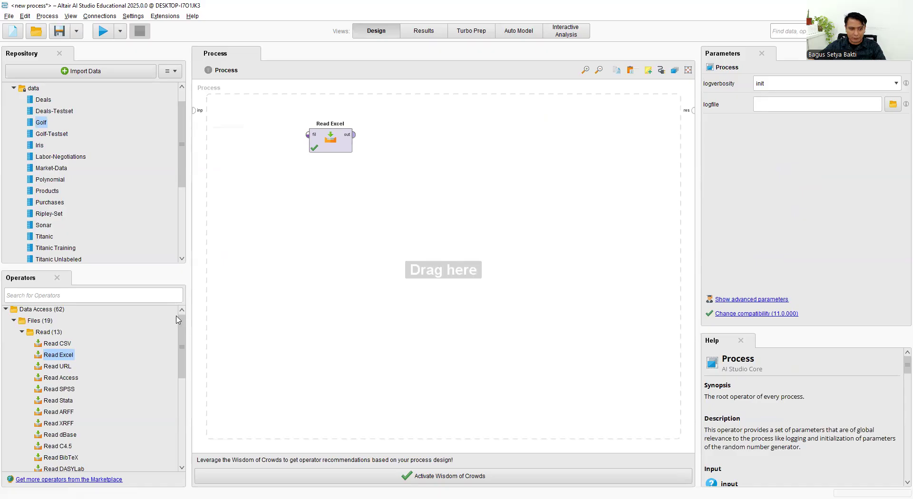
left_click(22, 331)
left_click(14, 320)
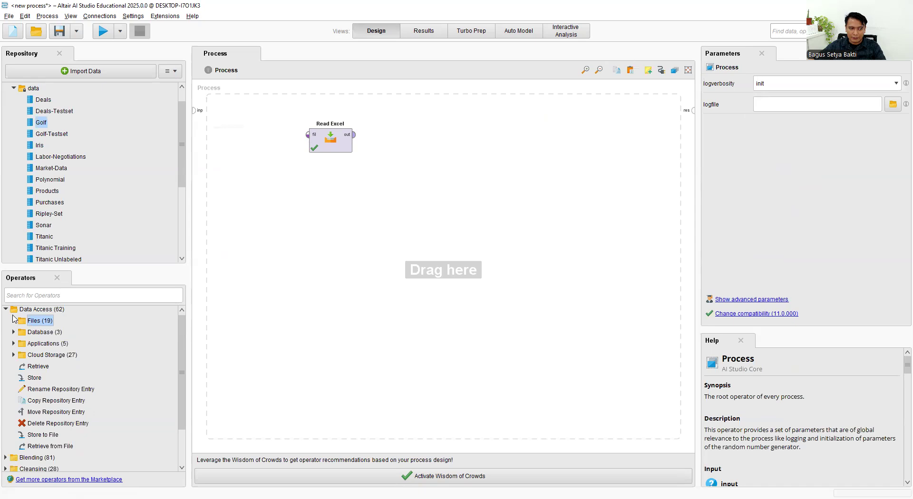
left_click(6, 310)
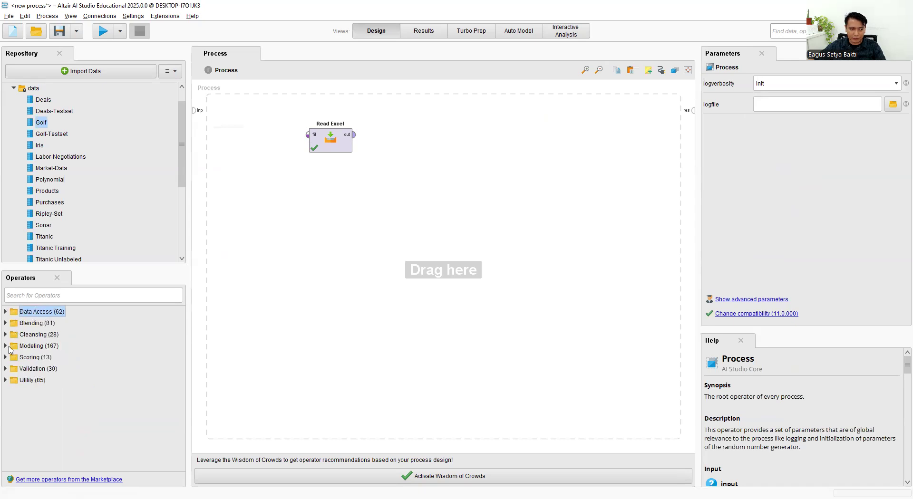
left_click(9, 350)
left_click(6, 346)
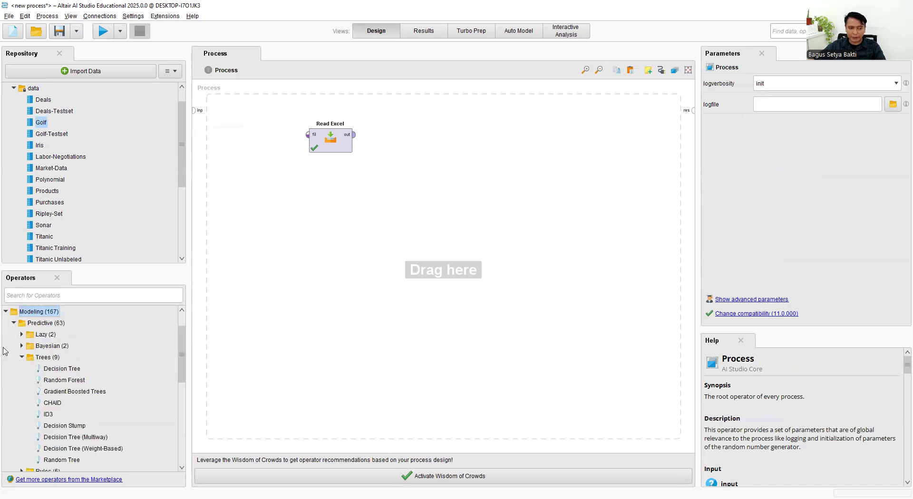
left_click(22, 357)
left_click(13, 323)
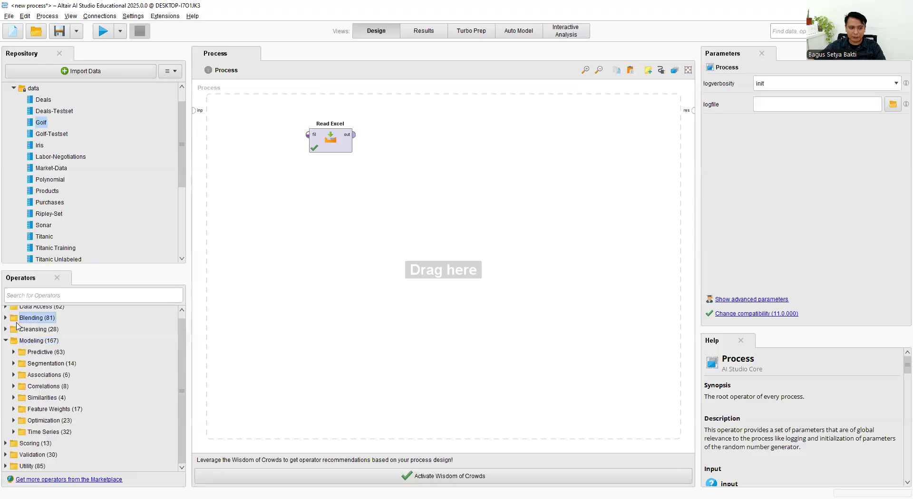
left_click(7, 341)
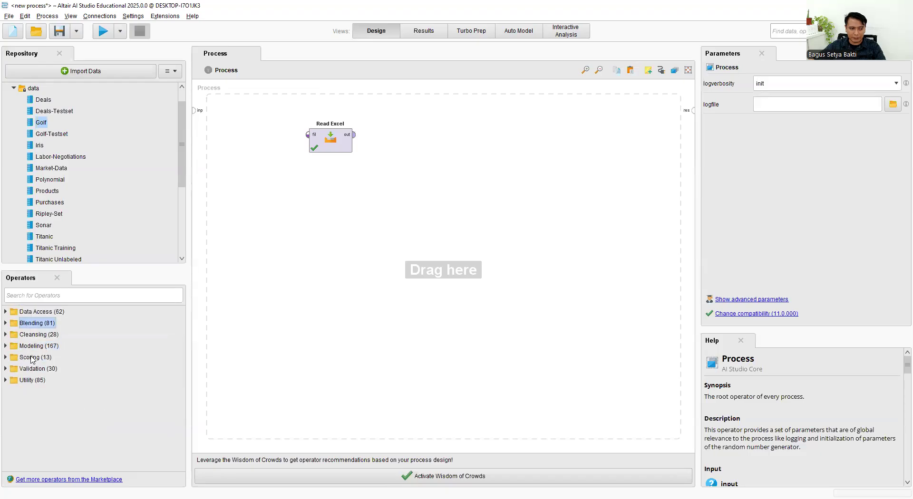
Add the Decision Tree operator from the predictive tree models to the process, placing it beside Read Excel.
left_click(32, 346)
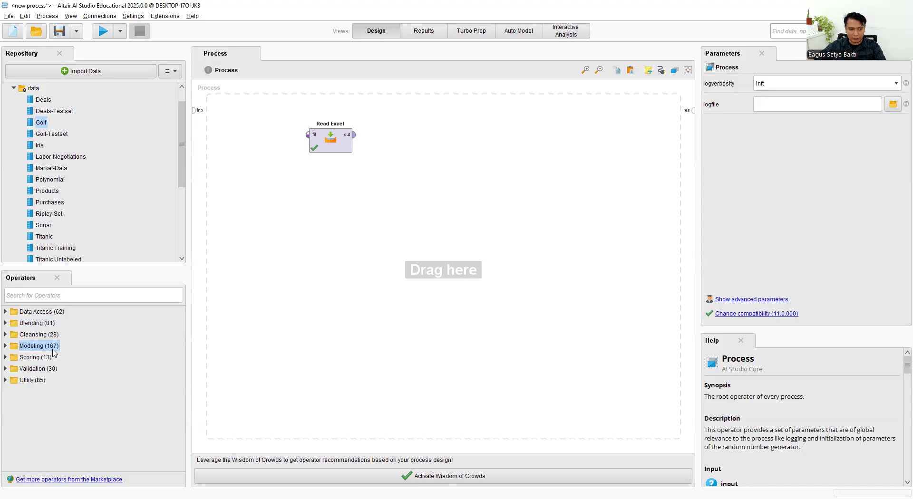
left_click(6, 346)
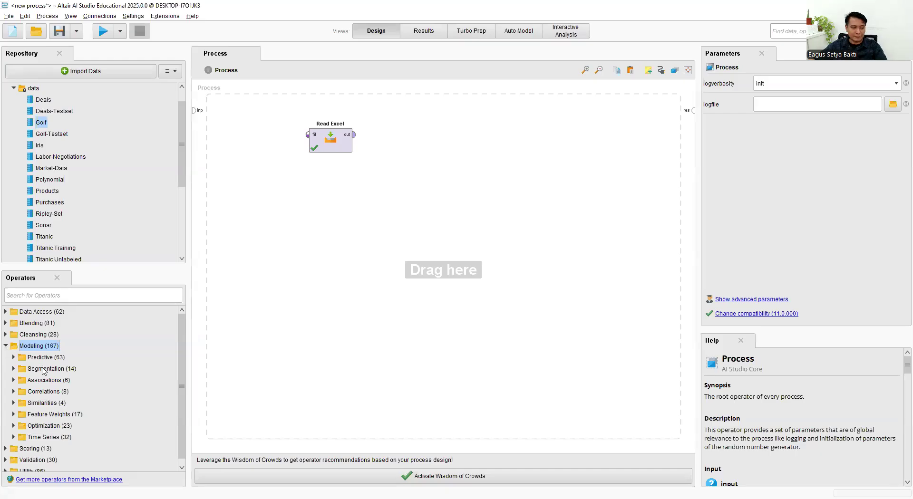
left_click(14, 357)
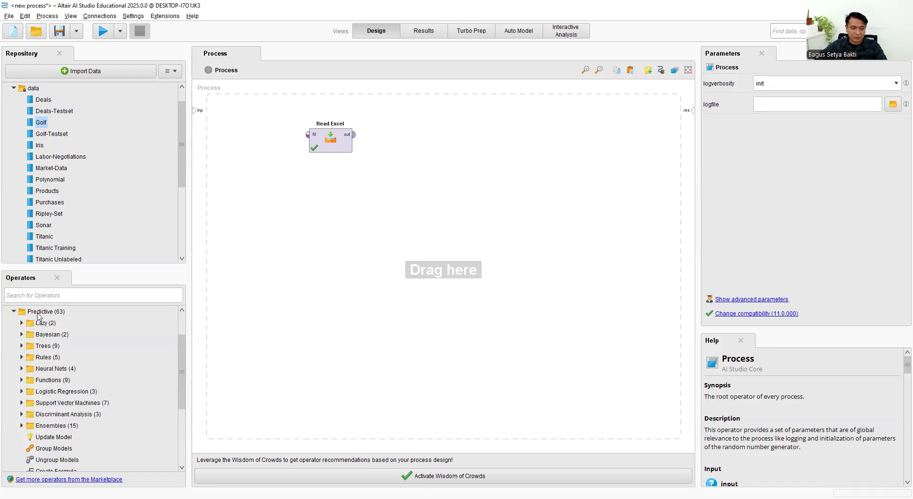
left_click(39, 313)
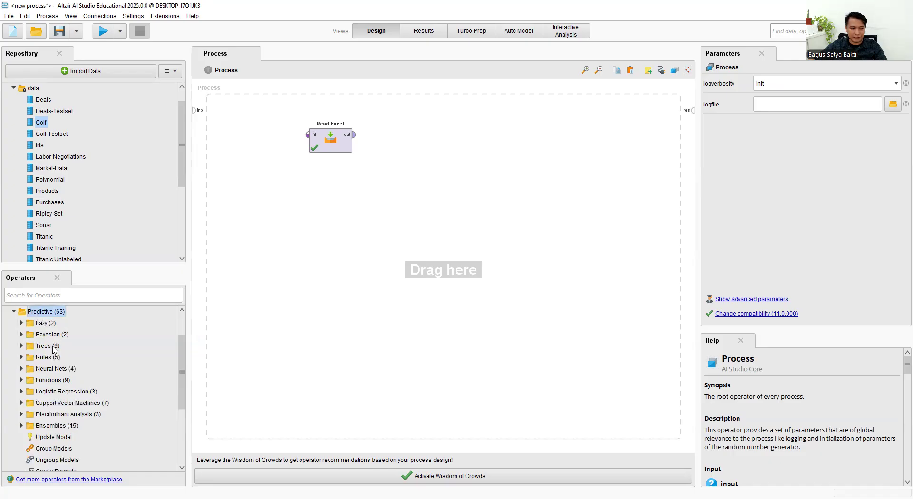
left_click(22, 347)
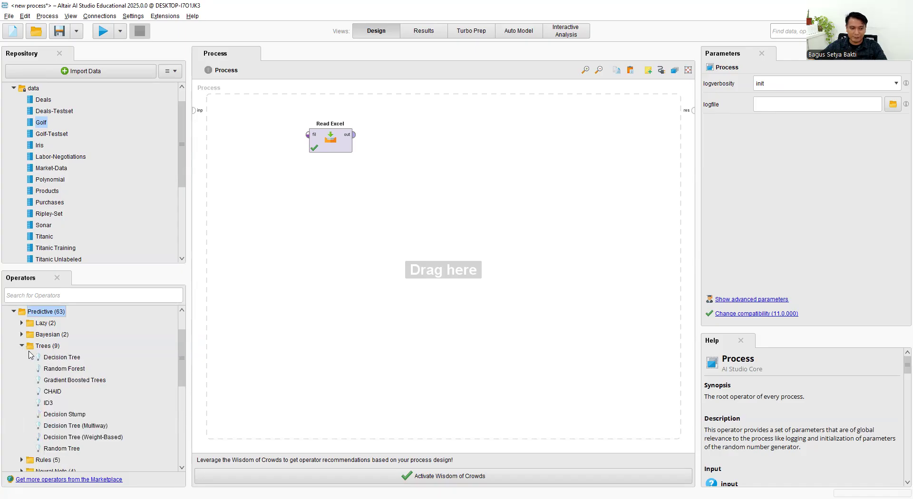
left_click(60, 361)
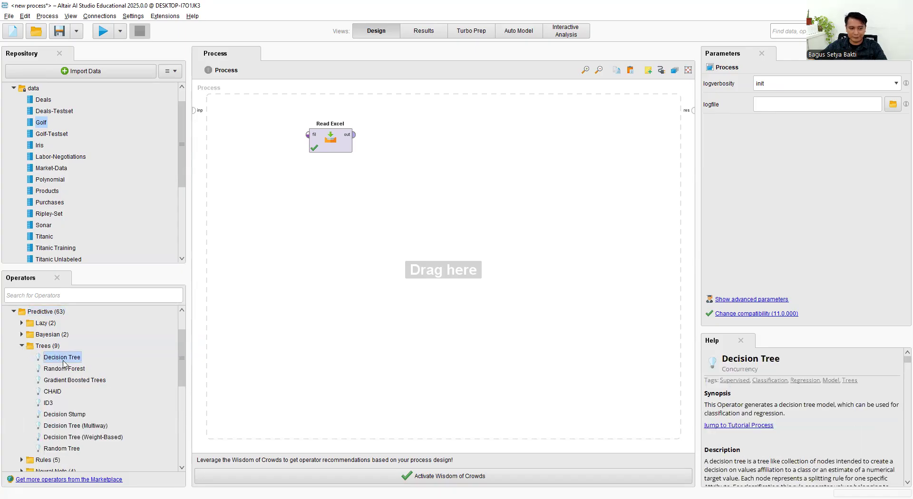
left_click_drag(64, 362, 458, 167)
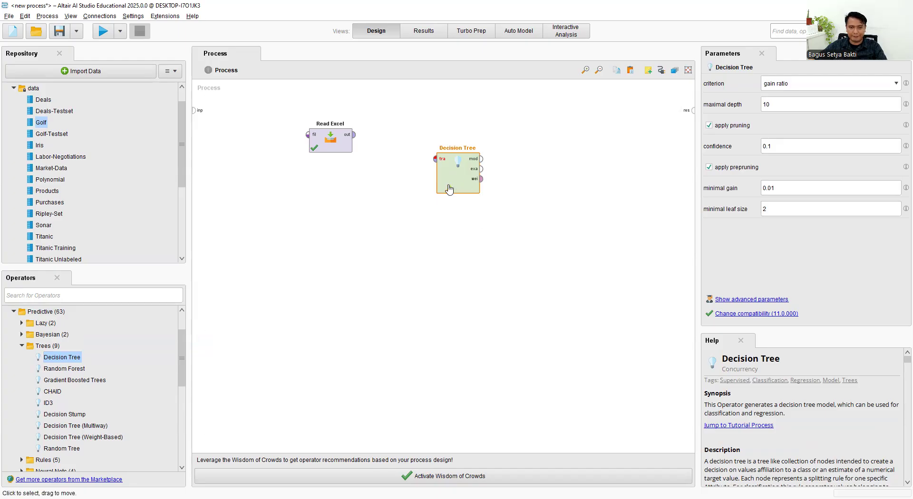
left_click(353, 135)
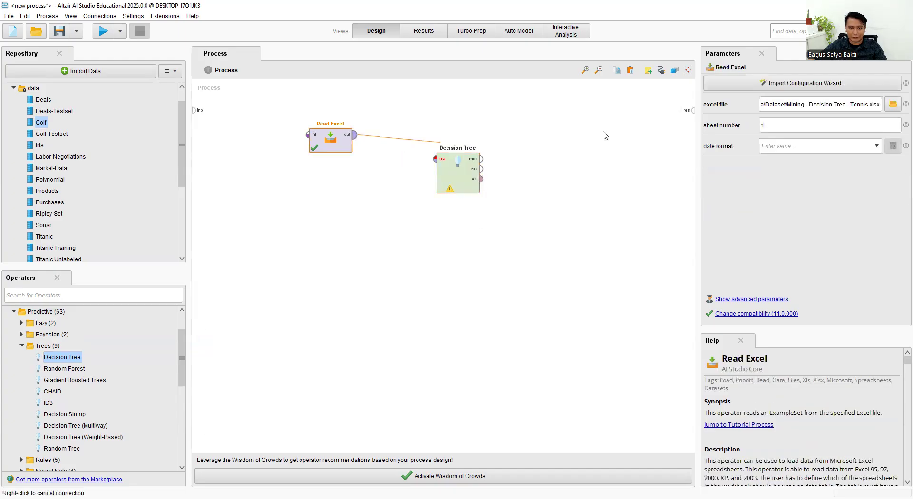
left_click(692, 114)
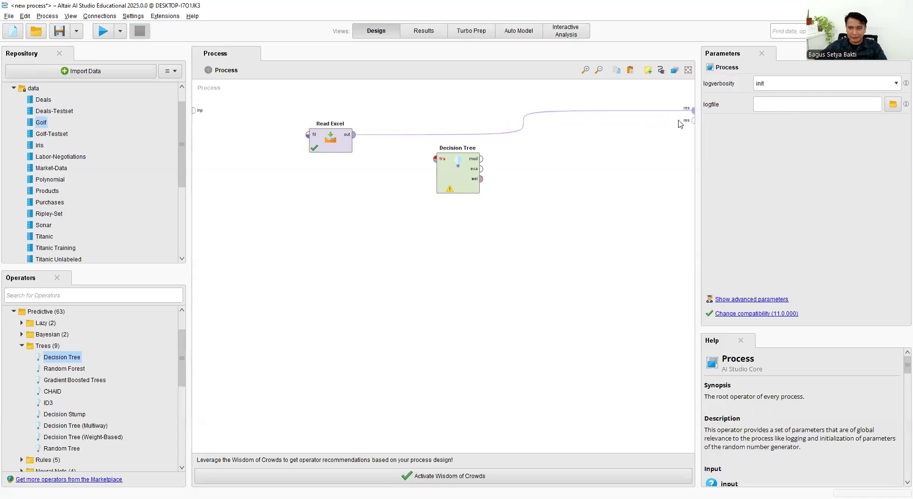
left_click(692, 112, "alt")
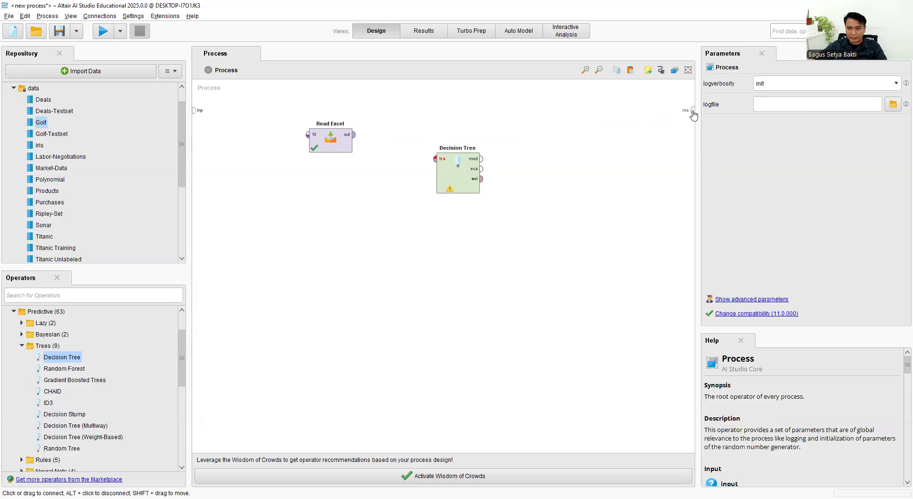
Connect Read Excel's output to the Decision Tree's training input and its model output to the result port, and run the process.
left_click(356, 137)
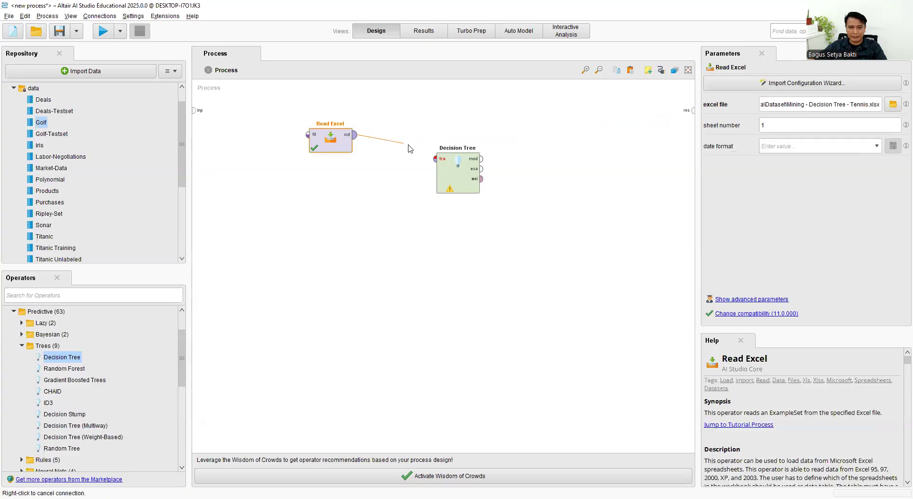
left_click(435, 161)
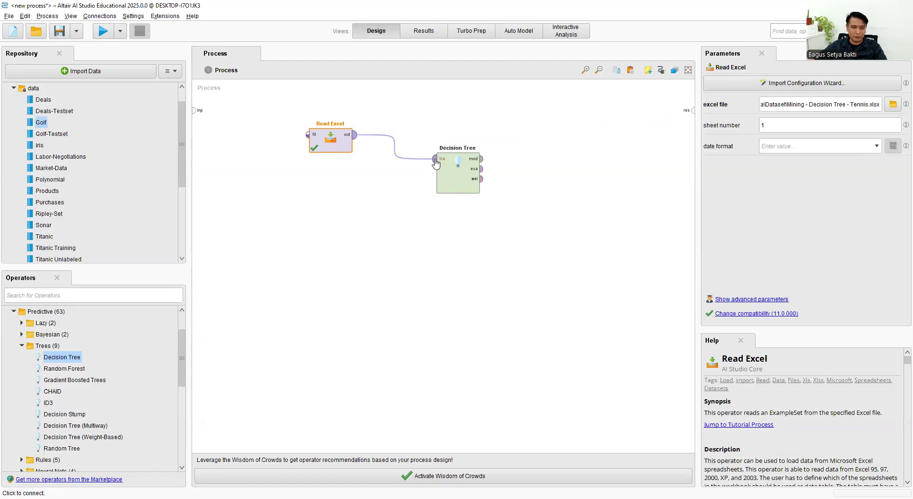
left_click(482, 162)
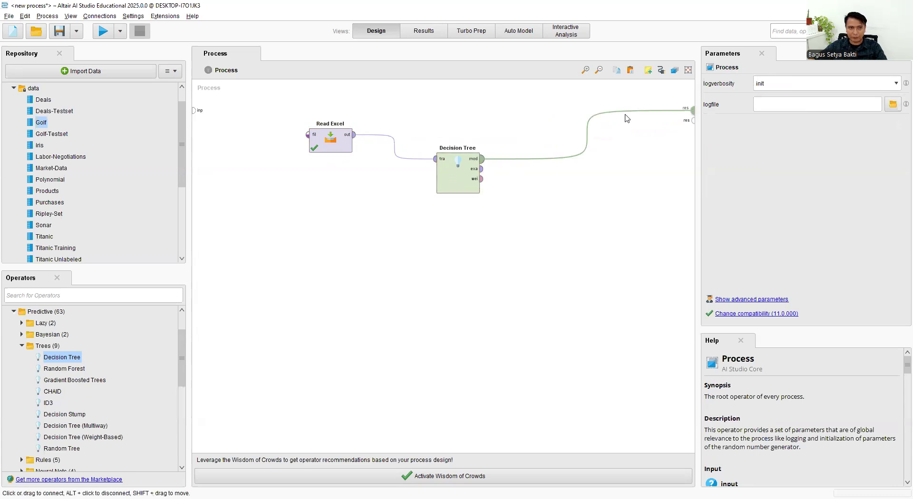
left_click(103, 33)
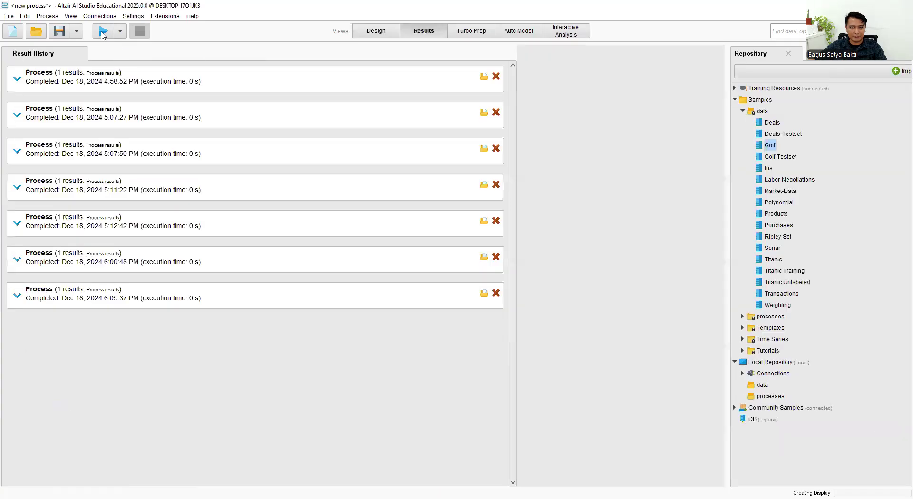
Rearrange the decision tree graph by spreading out the leaves under Windy and Humidity and moving the Outlook root node slightly.
left_click_drag(362, 161, 410, 179)
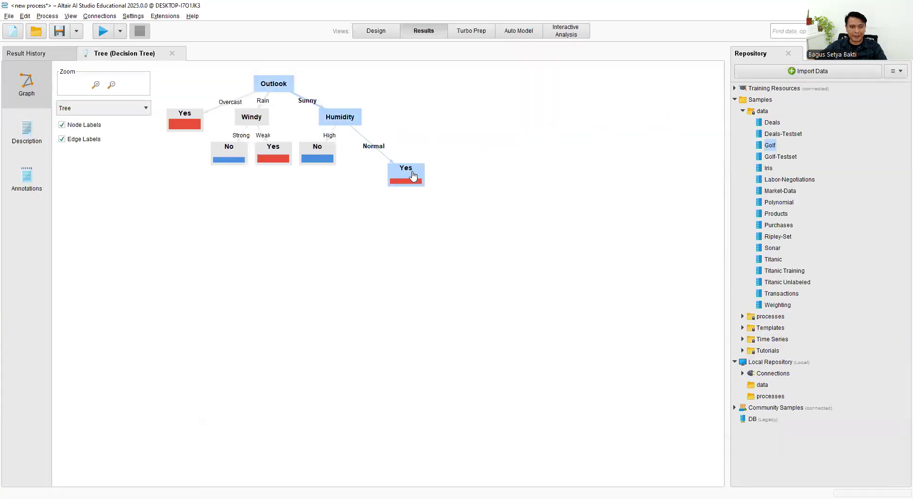
left_click_drag(321, 151, 321, 194)
left_click(280, 156)
left_click_drag(281, 156, 291, 174)
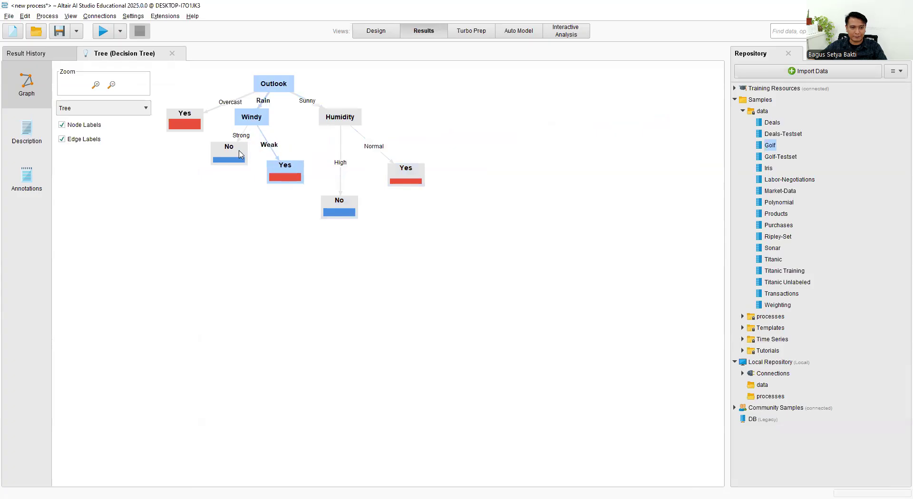
left_click_drag(239, 151, 224, 176)
left_click_drag(285, 86, 281, 77)
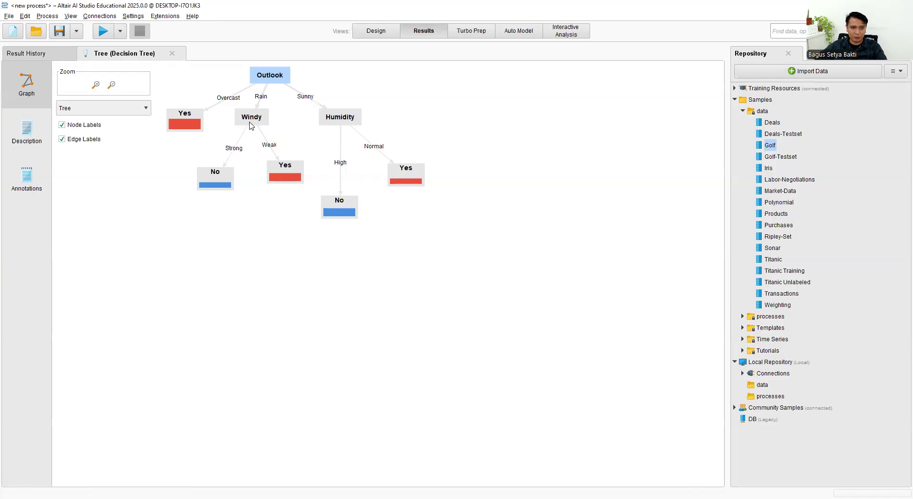
Examine the paths from Outlook to each Yes and No leaf across the Sunny, Rain and Overcast branches.
mouse_move(251, 125)
left_click(407, 185)
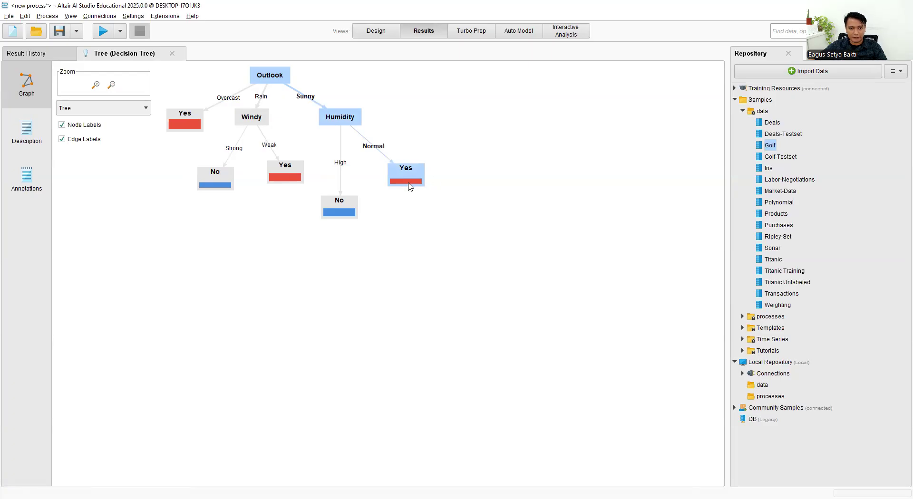
left_click(345, 214)
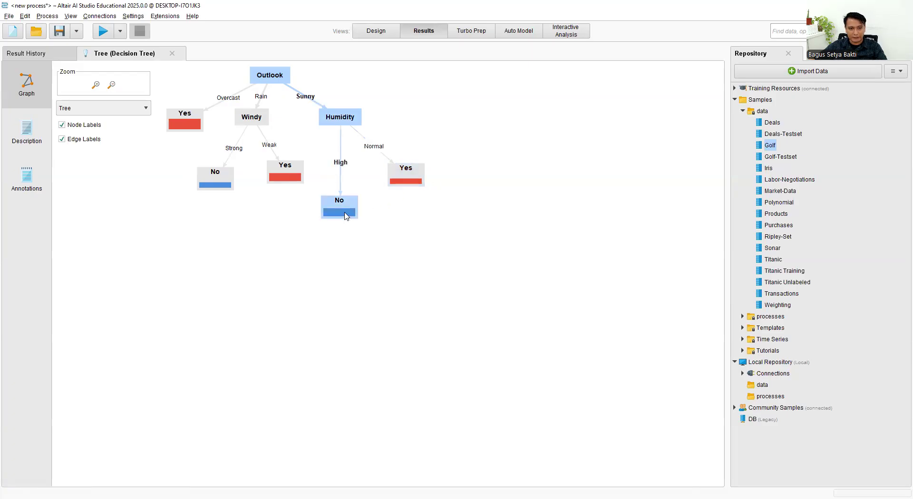
left_click(289, 180)
left_click(215, 185)
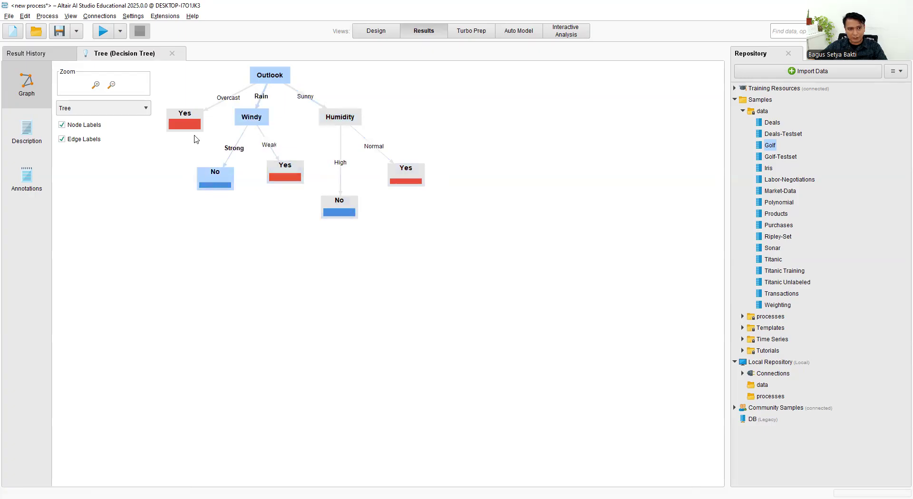
left_click(192, 129)
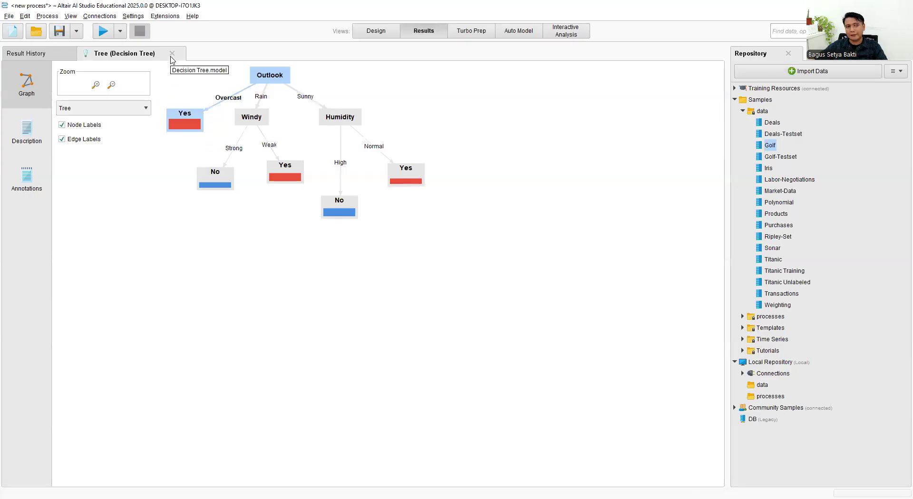
Return to the process design, move Read Excel up and to the left, and add a second Read Excel operator below it.
left_click(370, 33)
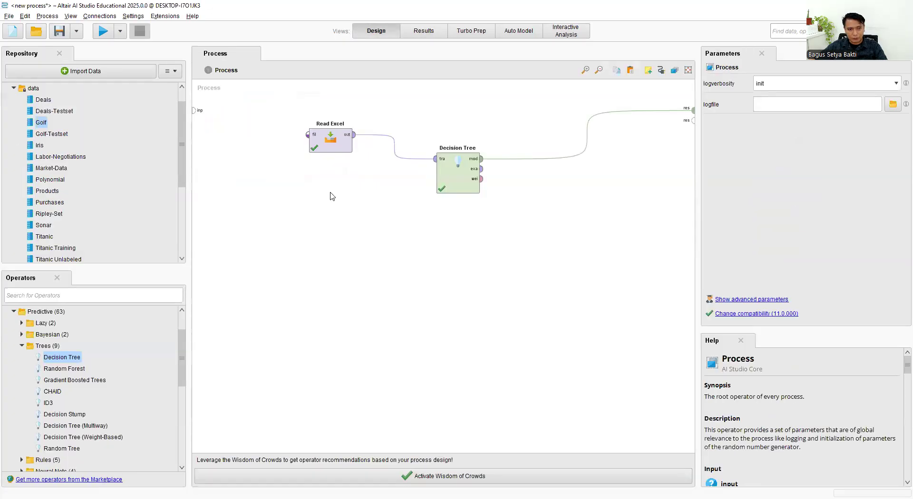
left_click_drag(335, 147, 308, 125)
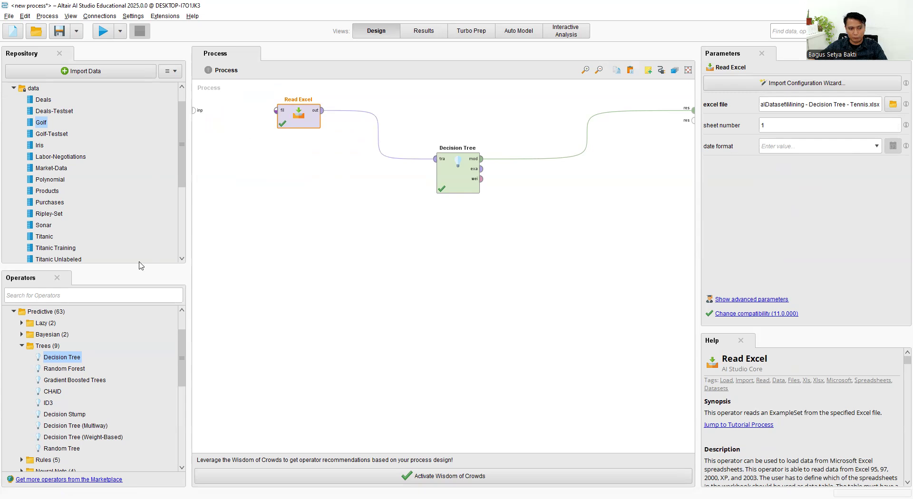
scroll(40, 333, "up", 2)
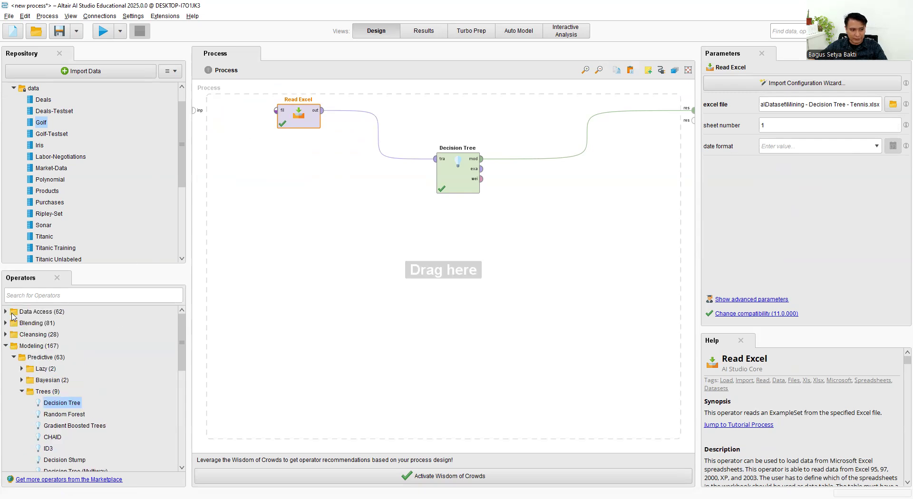
left_click(6, 311)
left_click(14, 323)
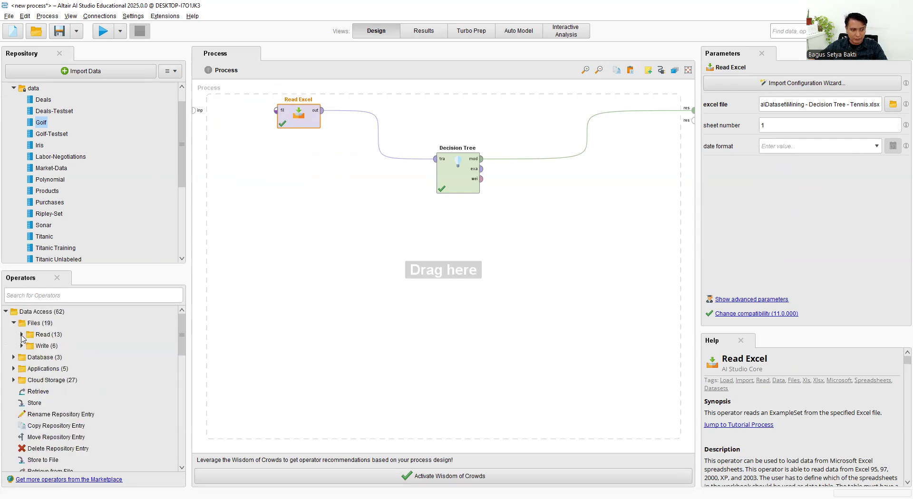
left_click(22, 334)
left_click_drag(49, 343, 304, 185)
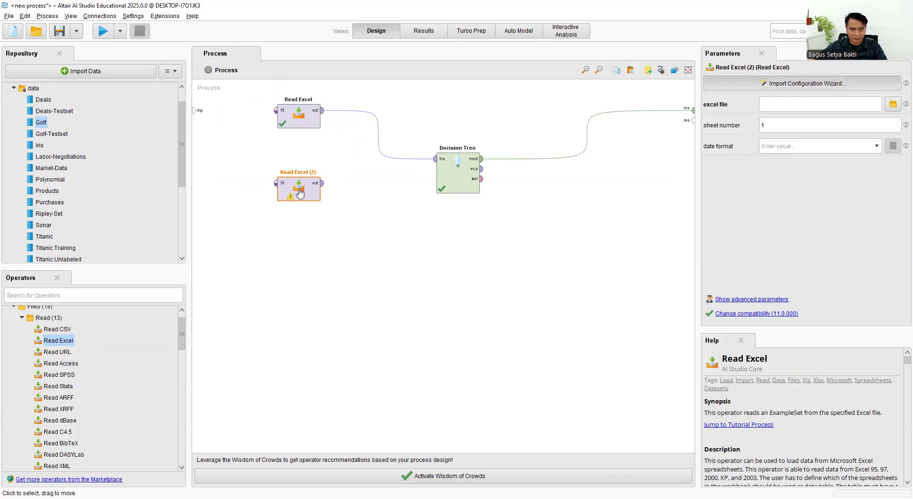
Start the import wizard for the second Read Excel operator and choose data - mhs lulus.xlsx from the Dataset folder on drive D under Ajar, Analitik Data.
double_click(300, 193)
left_click(263, 132)
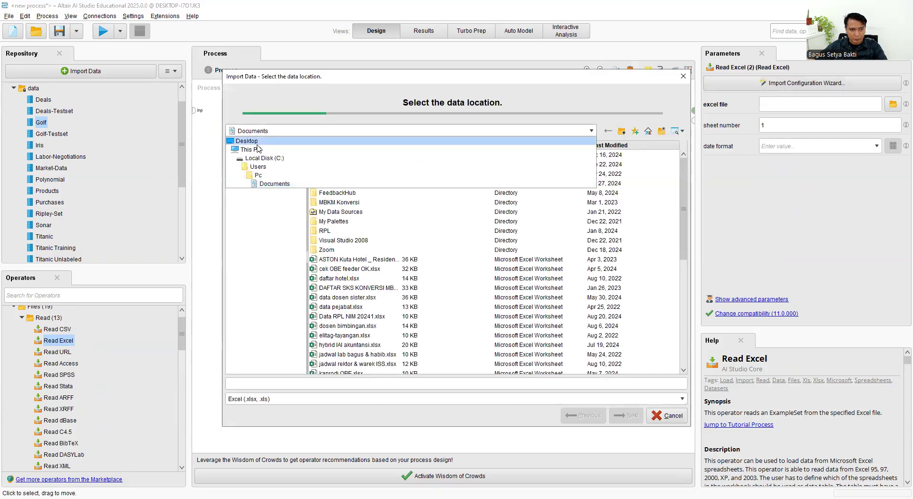
left_click(259, 150)
double_click(335, 221)
left_click(322, 153)
double_click(323, 153)
double_click(326, 156)
left_click(328, 155)
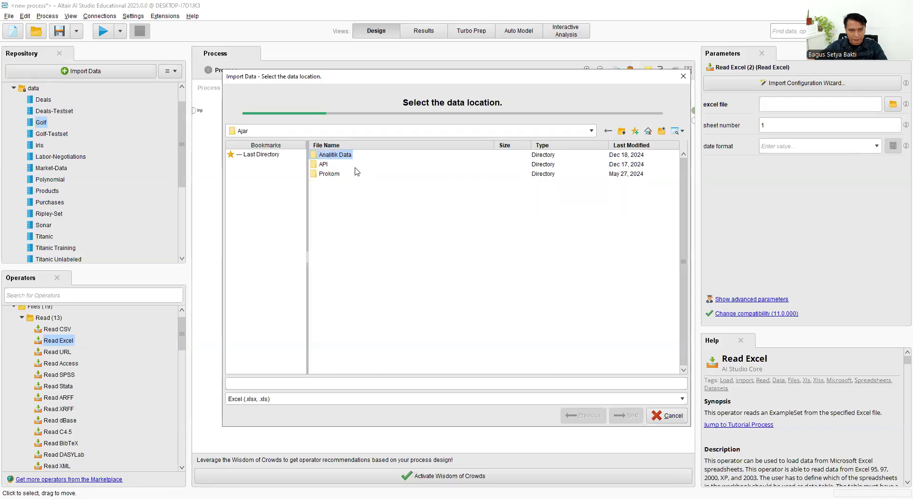
left_click(323, 166)
double_click(325, 155)
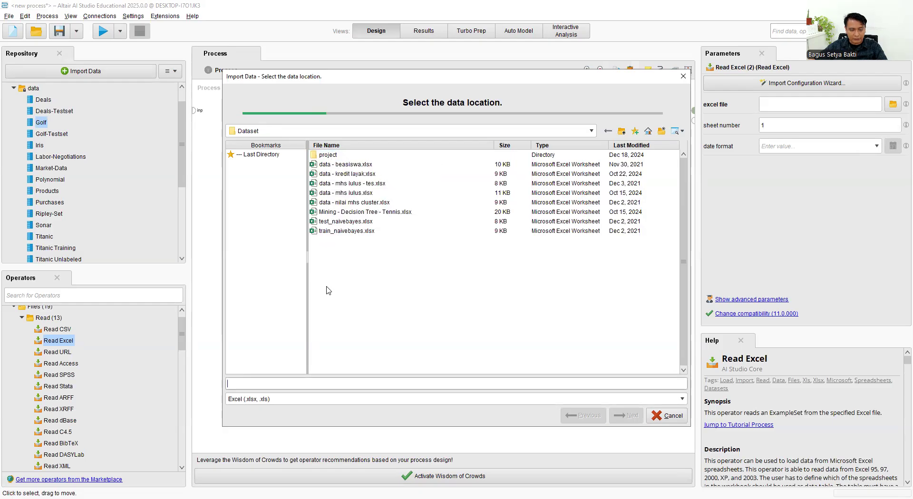
left_click(352, 195)
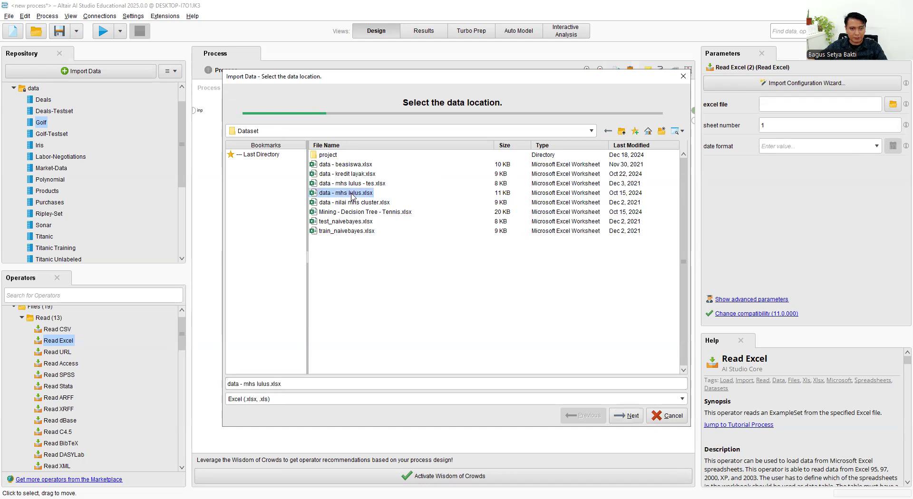
left_click(626, 415)
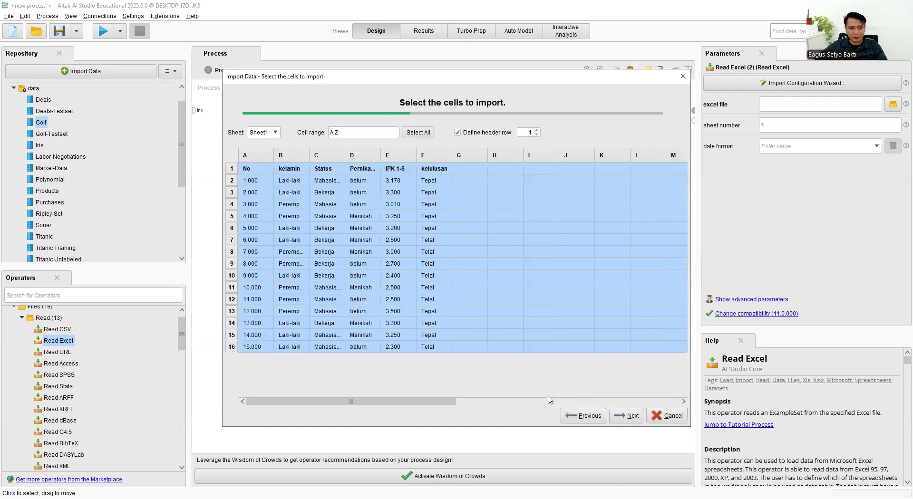
Limit the import to cells B1:F16, from kelamin to kelulusan without the No column, and continue to column formatting.
left_click(393, 313)
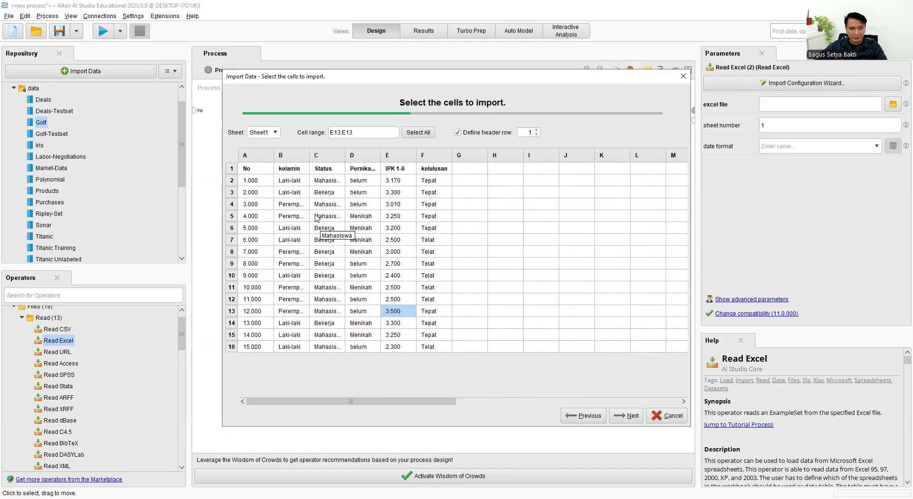
left_click_drag(289, 169, 434, 350)
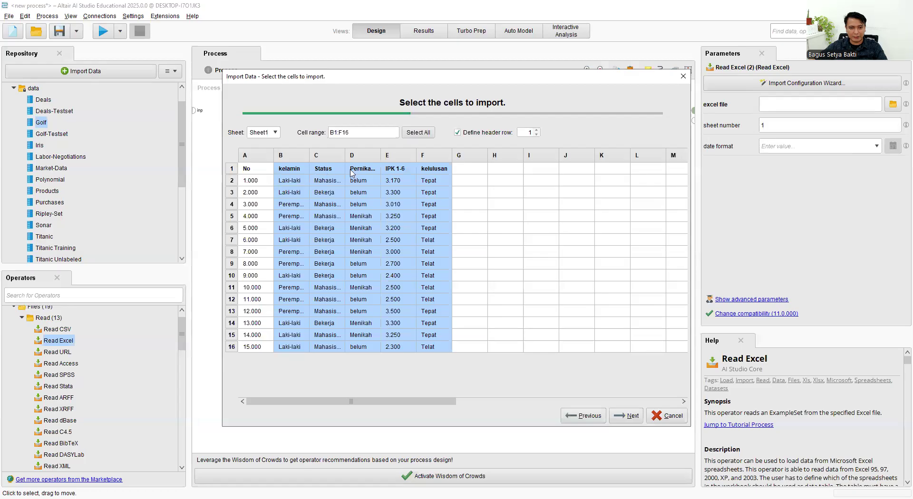
left_click(625, 417)
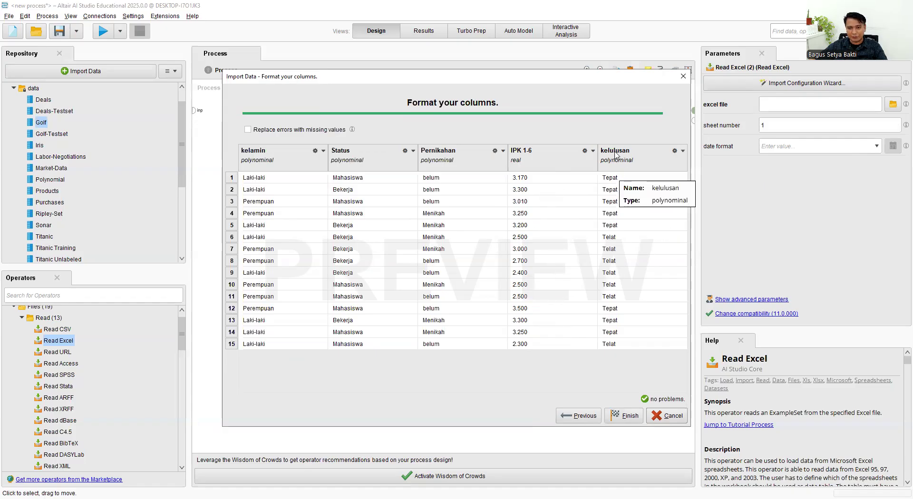
Assign the label role to the kelulusan column and finish the import.
left_click(683, 151)
left_click(690, 176)
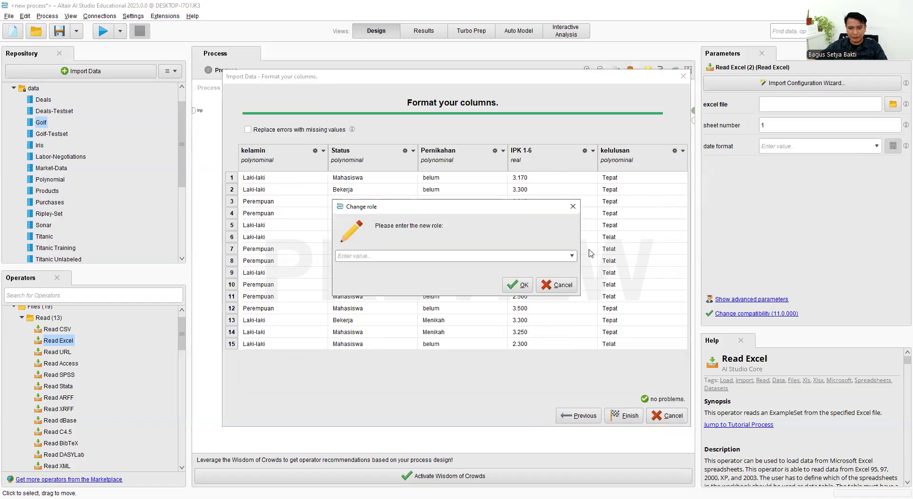
left_click(571, 256)
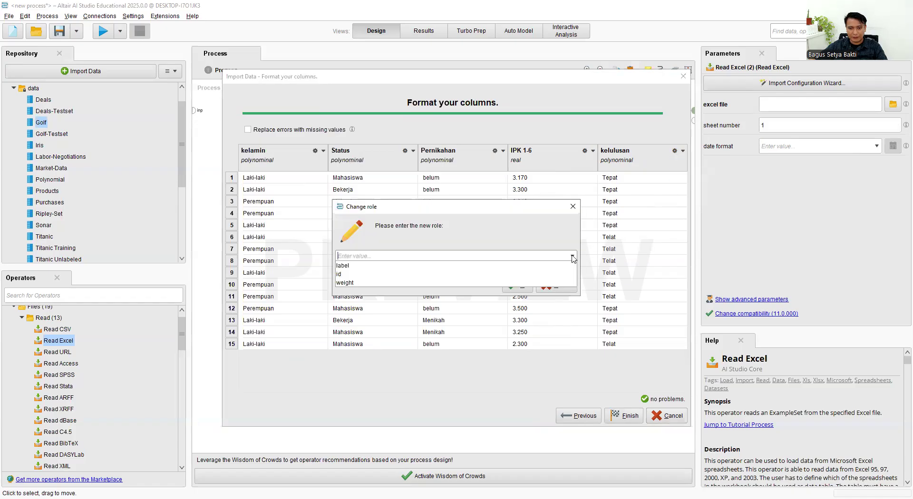
left_click(352, 266)
left_click(520, 286)
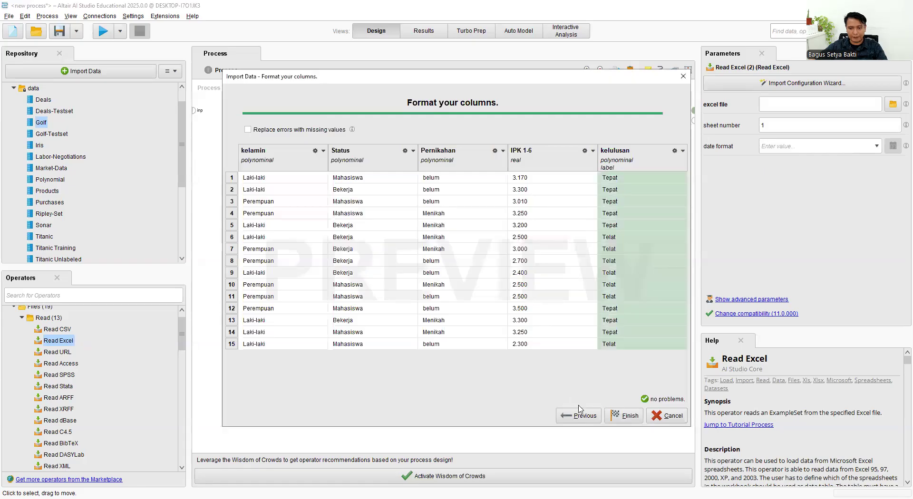
left_click(623, 416)
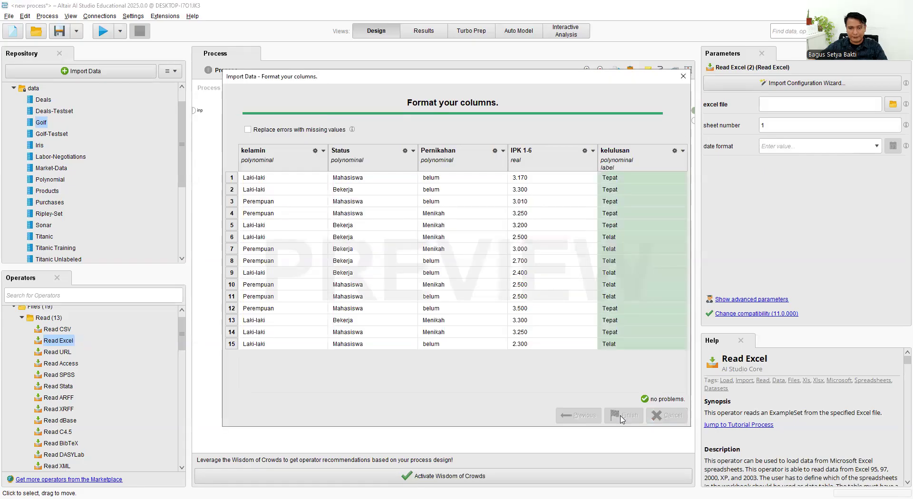
Rename the lower Read Excel operator to Data Mhs and the upper one to data golf.
double_click(304, 173)
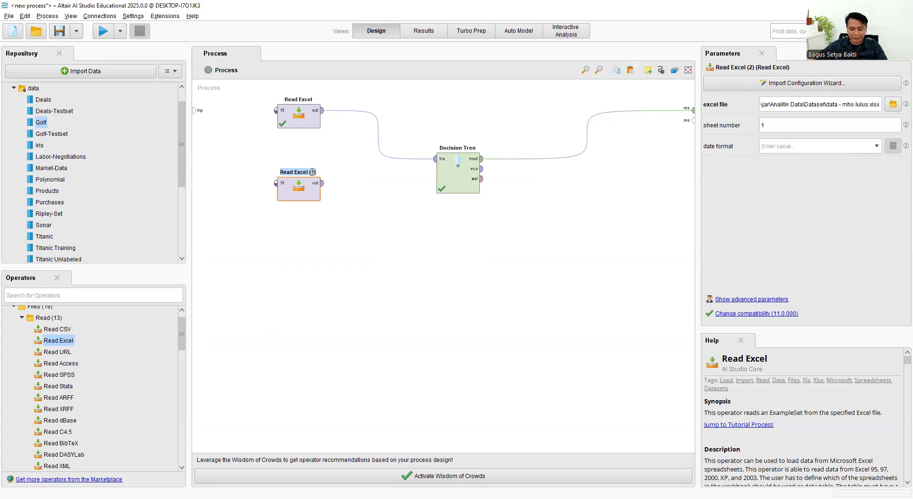
type("Data Mhs")
key("Return")
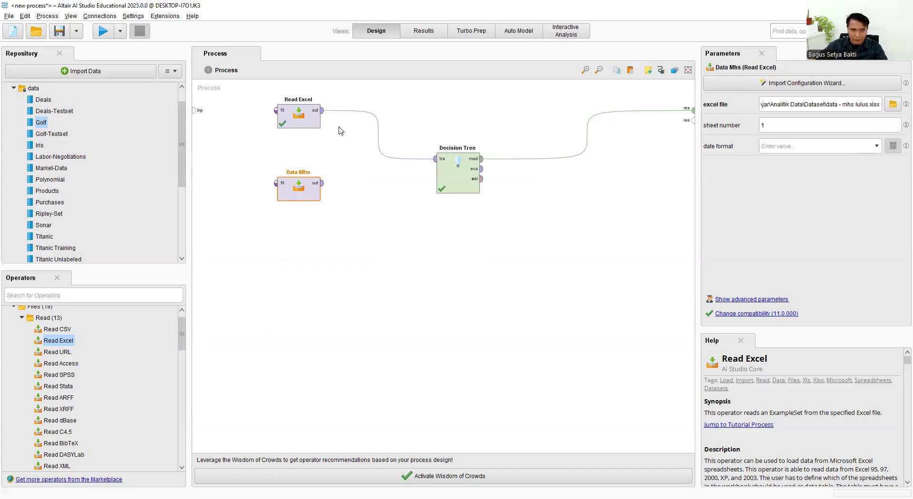
double_click(298, 99)
type("data")
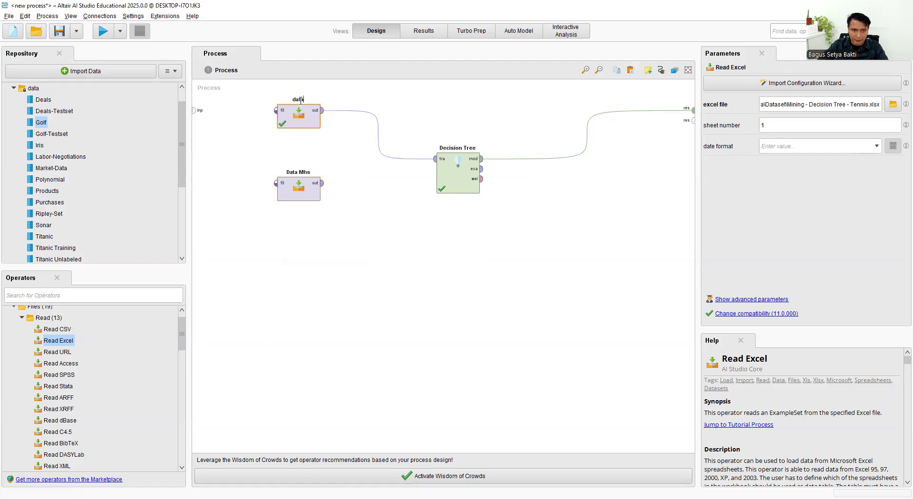
type(" golf")
key("Return")
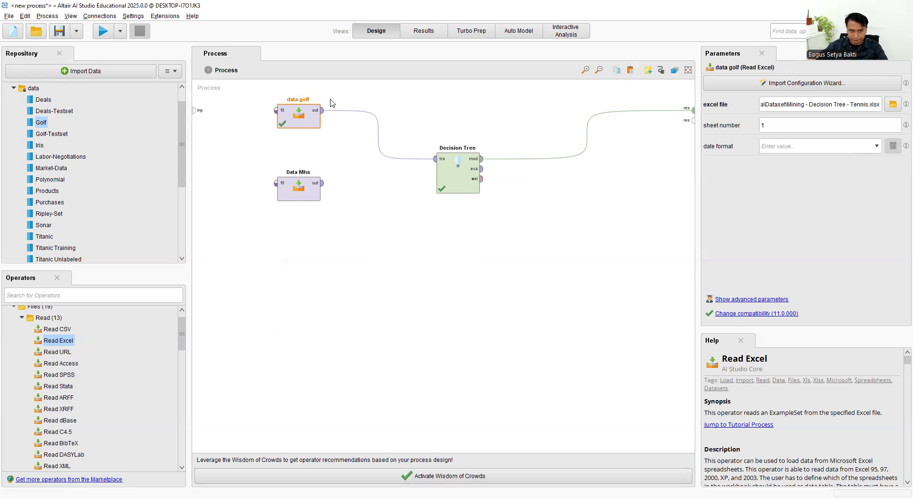
Replace the data golf connection with one from Data Mhs's output to the Decision Tree's training input, and run the process.
left_click(378, 138)
left_click(324, 187)
left_click_drag(325, 187, 436, 159)
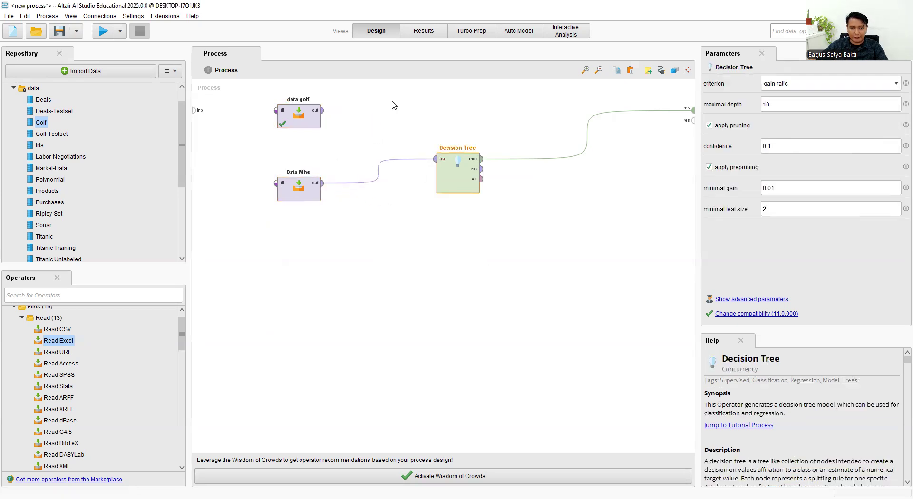
left_click(103, 32)
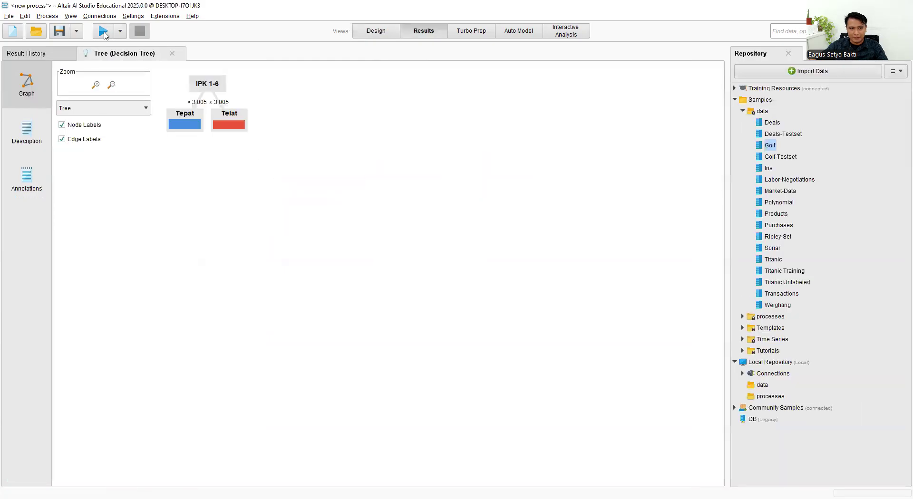
Spread out the decision tree graph by moving the Tepat and Telat leaves apart and centring the IPK 1-6 root above them.
left_click_drag(219, 123, 313, 142)
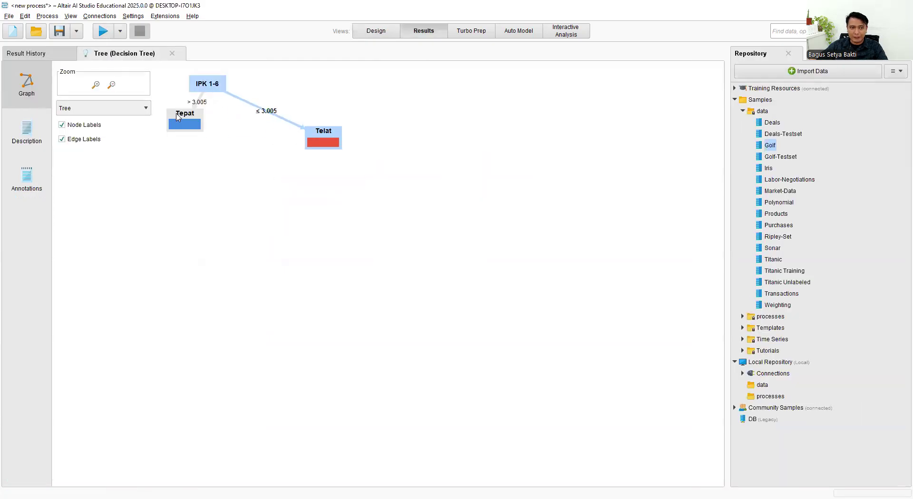
left_click_drag(177, 117, 173, 147)
left_click_drag(208, 86, 237, 86)
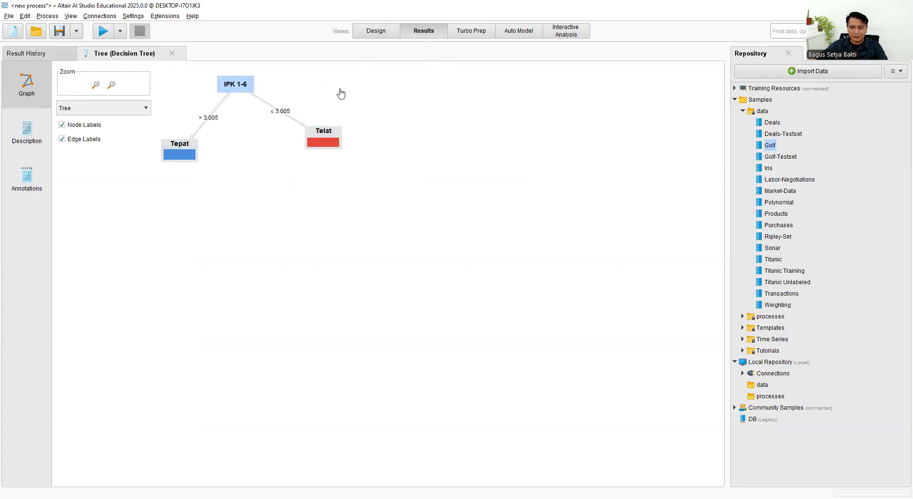
left_click_drag(328, 141, 384, 167)
left_click_drag(267, 86, 276, 83)
left_click(228, 119)
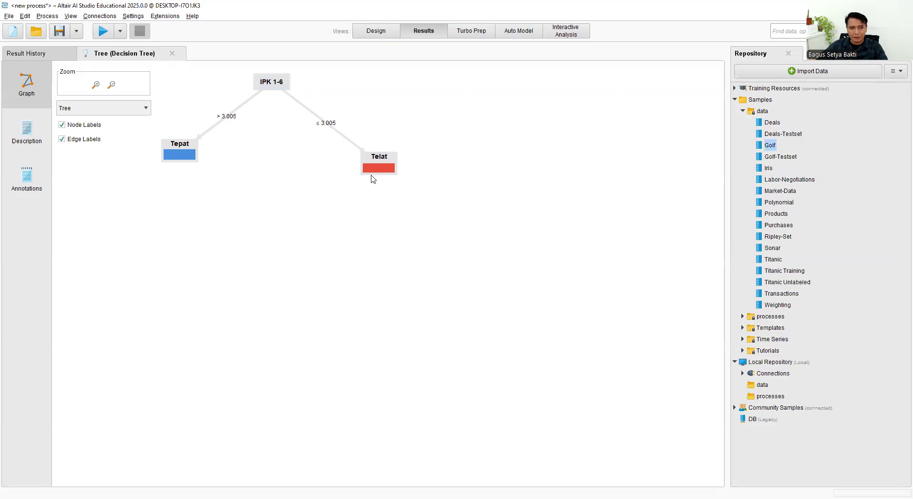
mouse_move(373, 178)
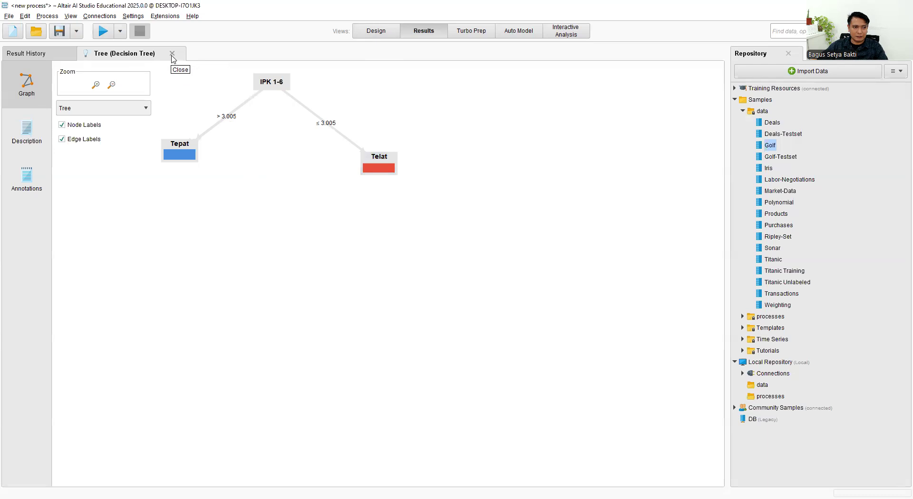
Return to the process design, disconnect Data Mhs from the Decision Tree, move it closer to data golf, and add another Read Excel below it.
left_click(375, 32)
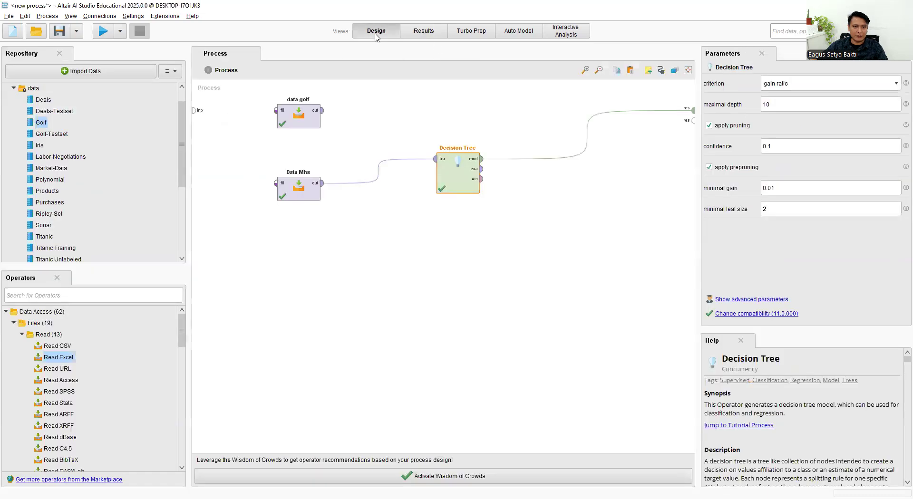
left_click(378, 172)
left_click(377, 173)
left_click_drag(314, 193, 315, 169)
left_click_drag(58, 341, 297, 213)
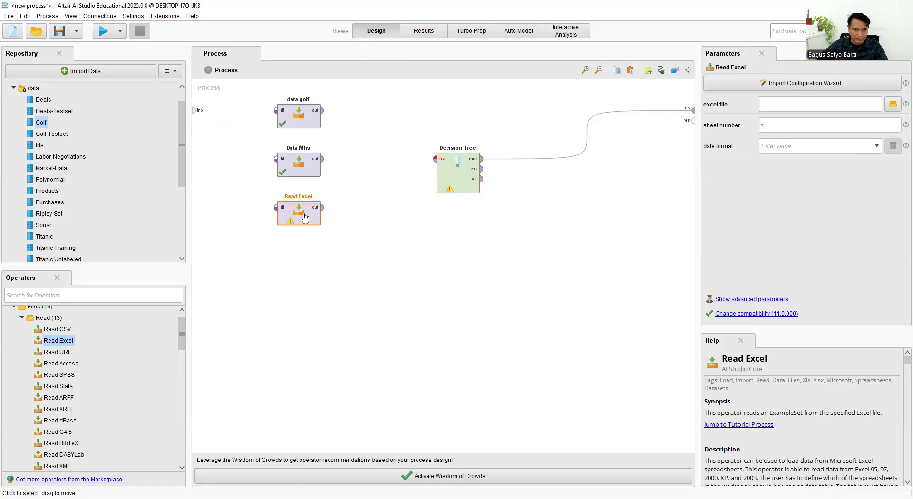
Start the import wizard for the new Read Excel operator and choose data - beasiswa.xlsx from the Dataset folder on drive D.
double_click(307, 215)
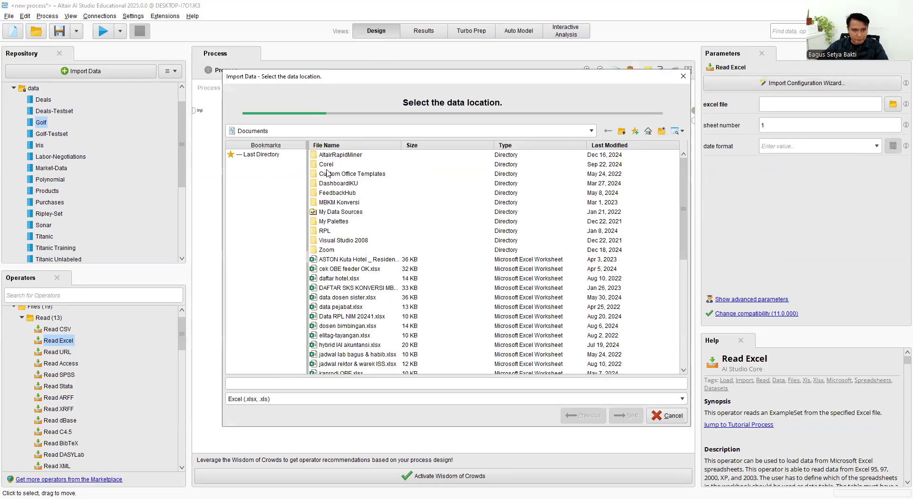
left_click(281, 131)
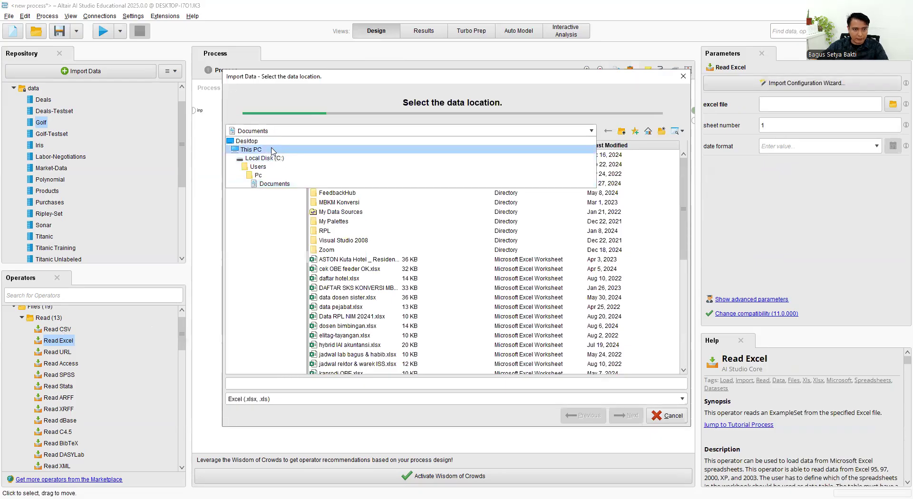
left_click(252, 149)
double_click(326, 222)
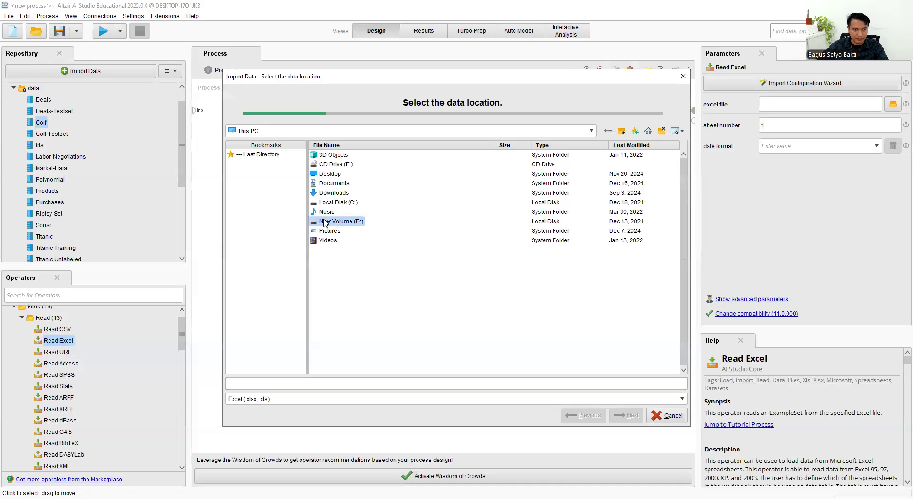
double_click(327, 156)
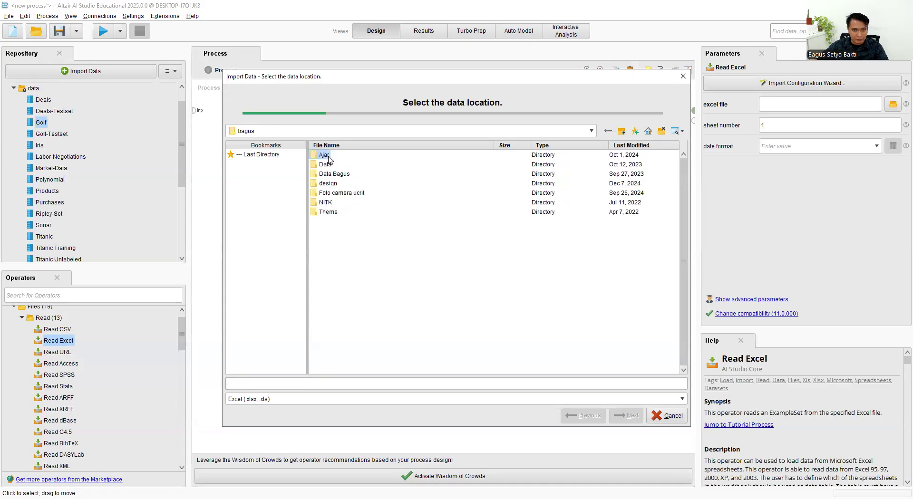
double_click(324, 156)
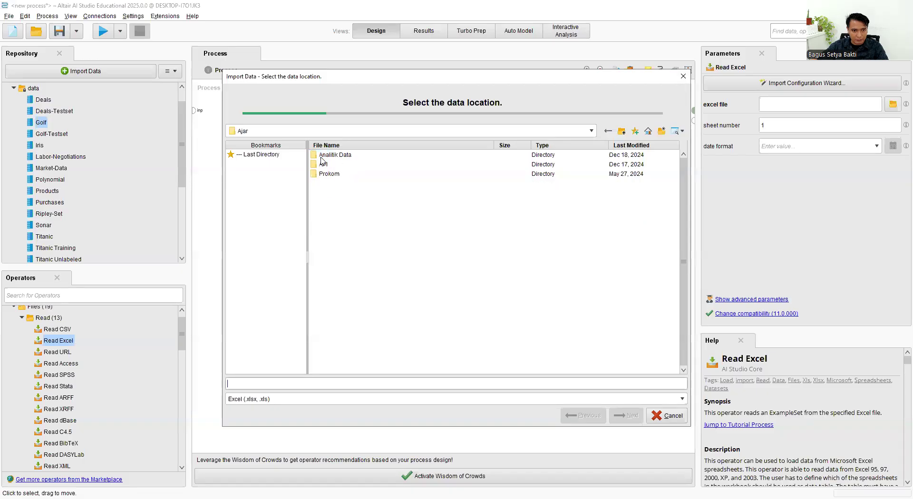
double_click(323, 156)
double_click(324, 155)
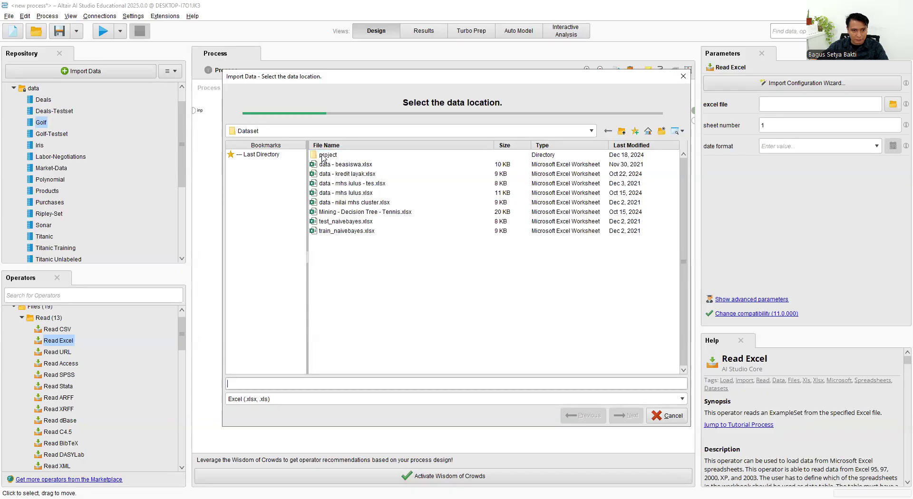
left_click(328, 166)
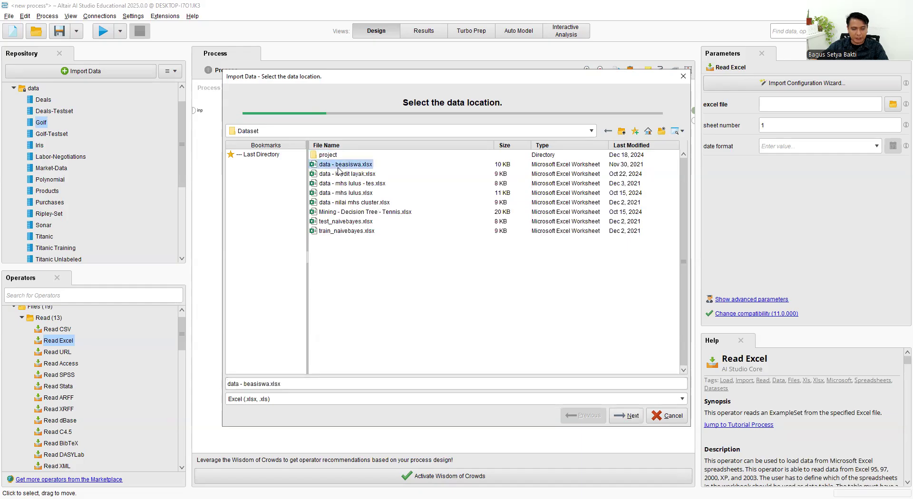
left_click(626, 416)
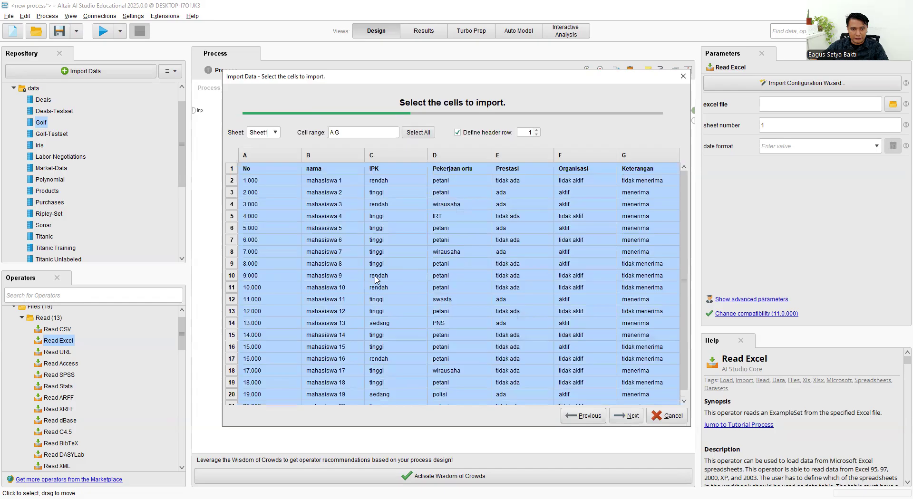
Limit the import to cells B1:G21, from nama to Keterangan without the No column, and continue to column formatting.
left_click_drag(339, 172, 636, 395)
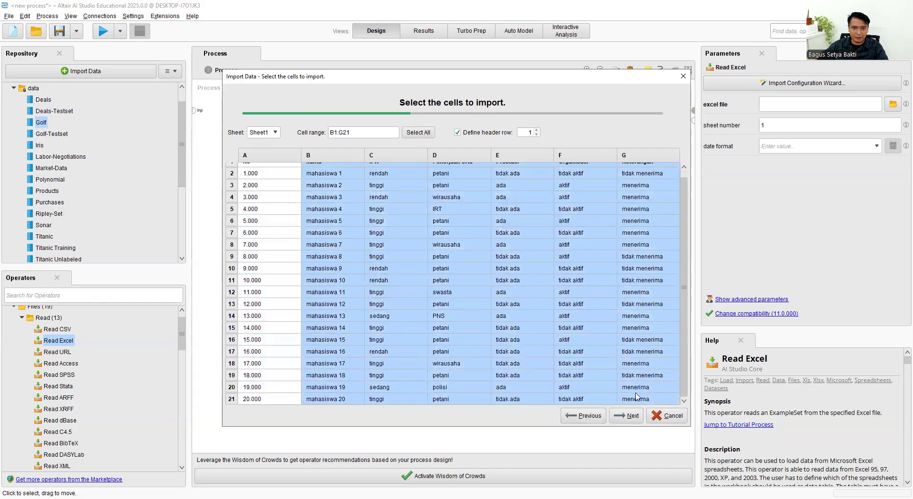
scroll(600, 317, "up", 1)
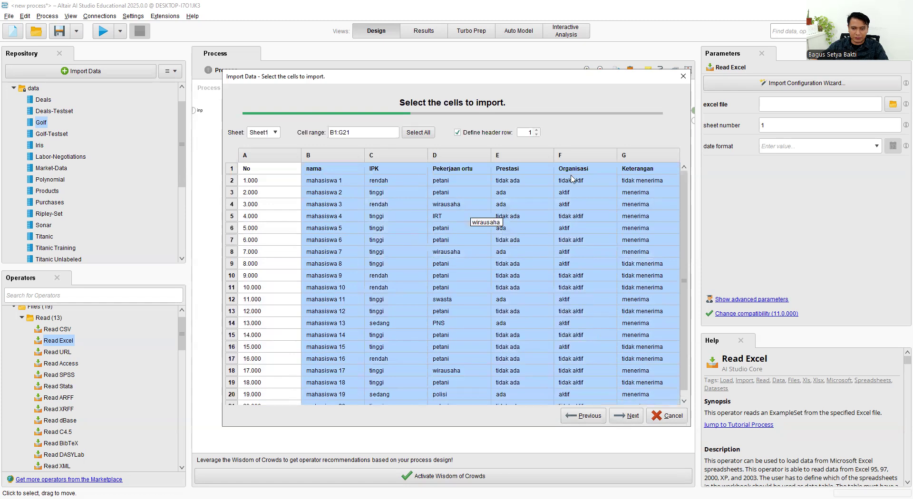
left_click(623, 417)
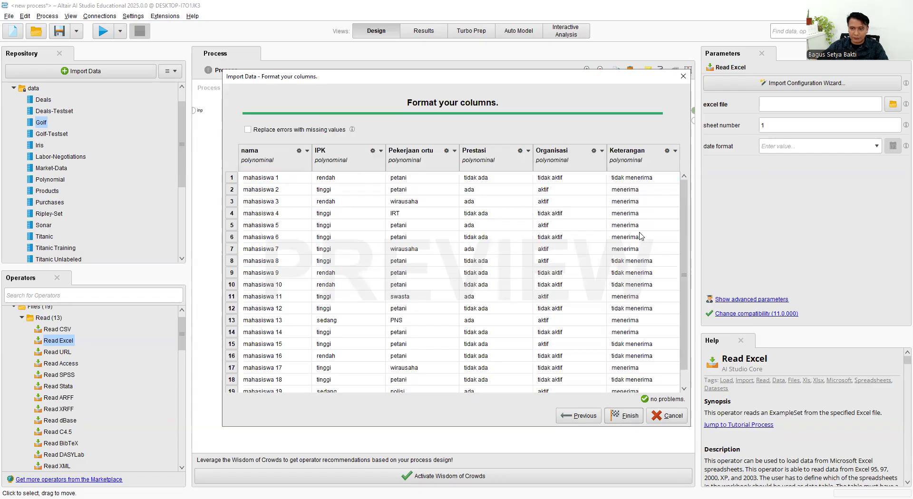
Assign the label role to the Keterangan column and finish importing the scholarship dataset.
left_click(675, 150)
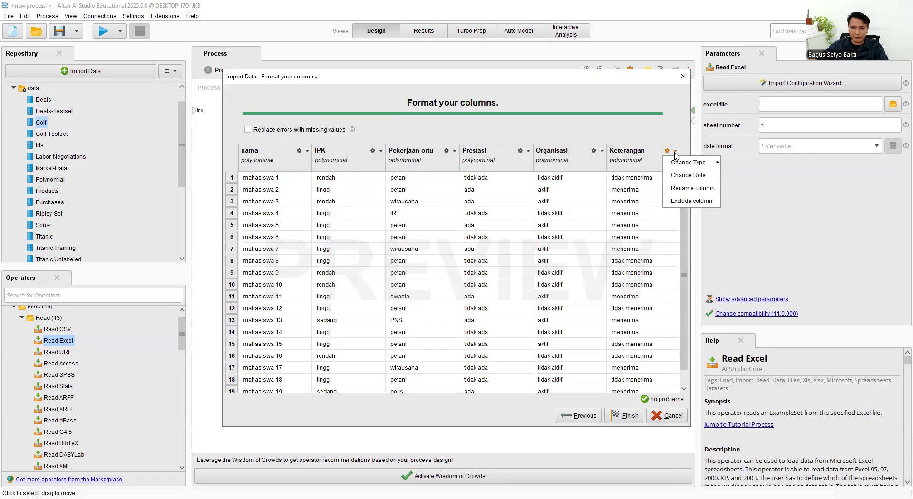
left_click(682, 175)
left_click(572, 256)
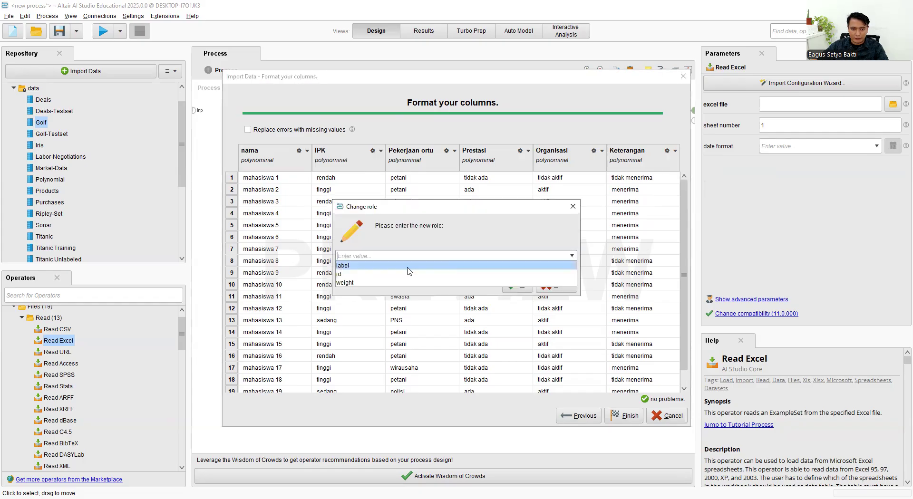
left_click(407, 266)
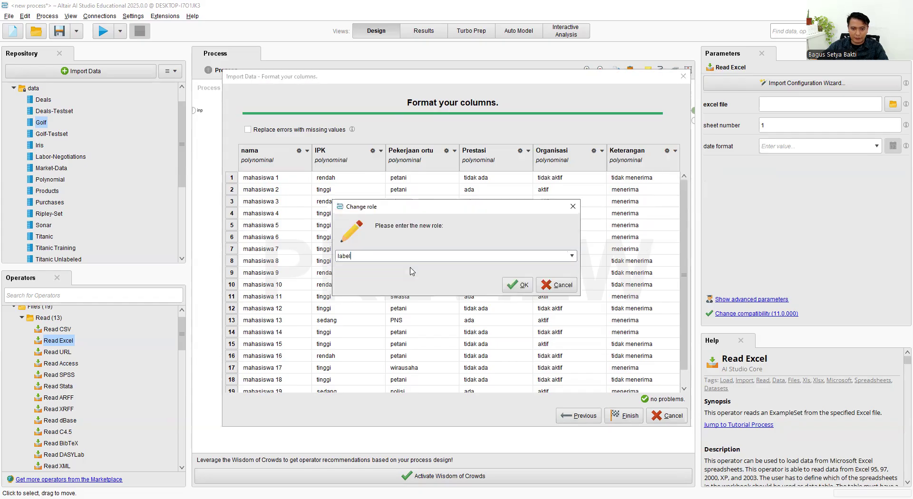
left_click(525, 285)
left_click(624, 415)
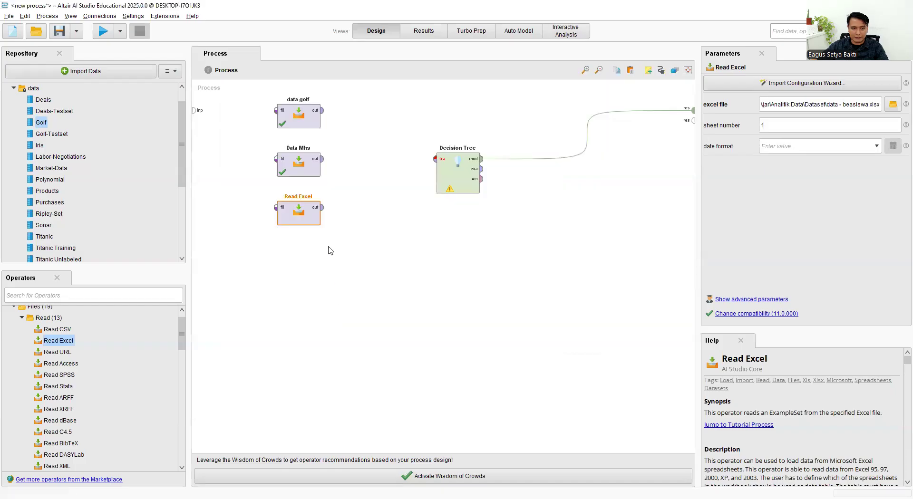
Rename the new Read Excel operator below Data Mhs to data Mhs.
left_click_drag(322, 209, 391, 195)
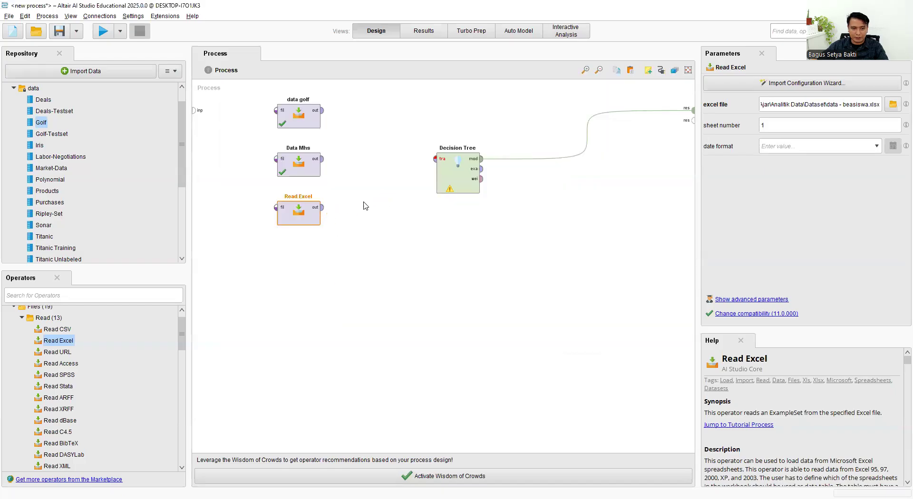
double_click(284, 194)
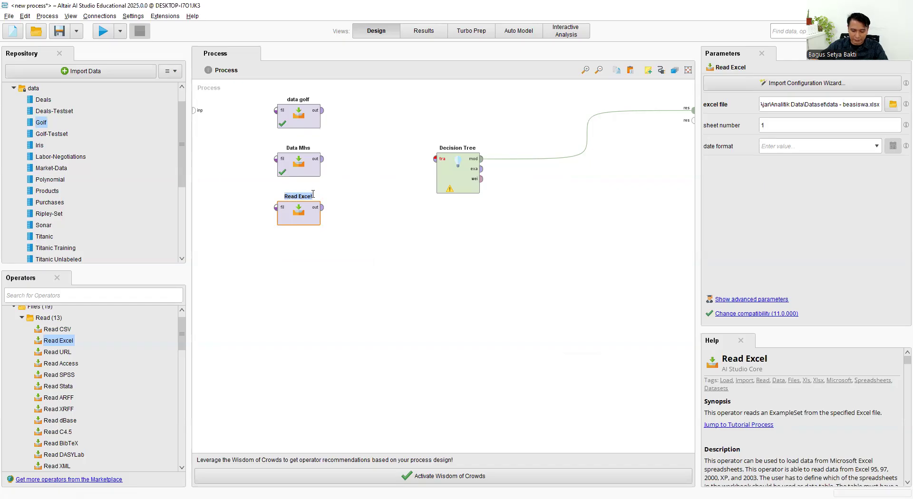
type("Mhs")
key("Return")
double_click(303, 196)
left_click(293, 196)
type("data")
key("Return")
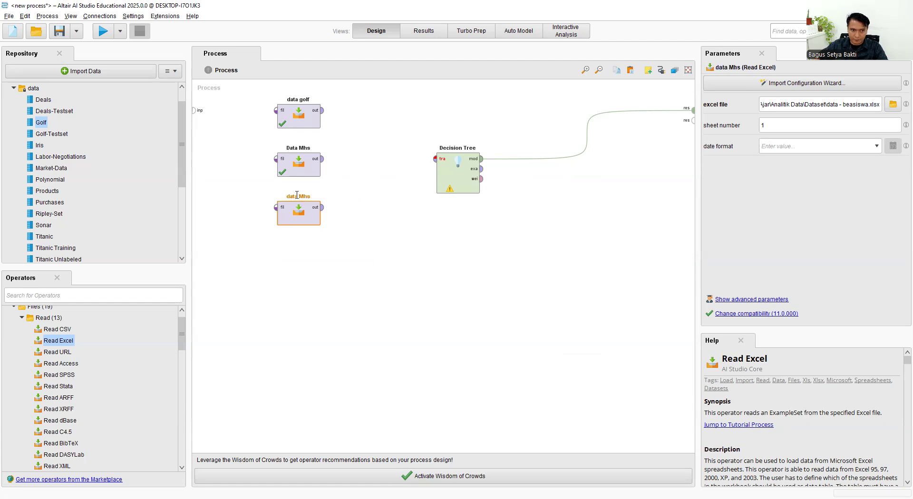
Connect the lower data Mhs output to the Decision Tree training input and run the process.
left_click(326, 210)
left_click_drag(326, 210, 435, 159)
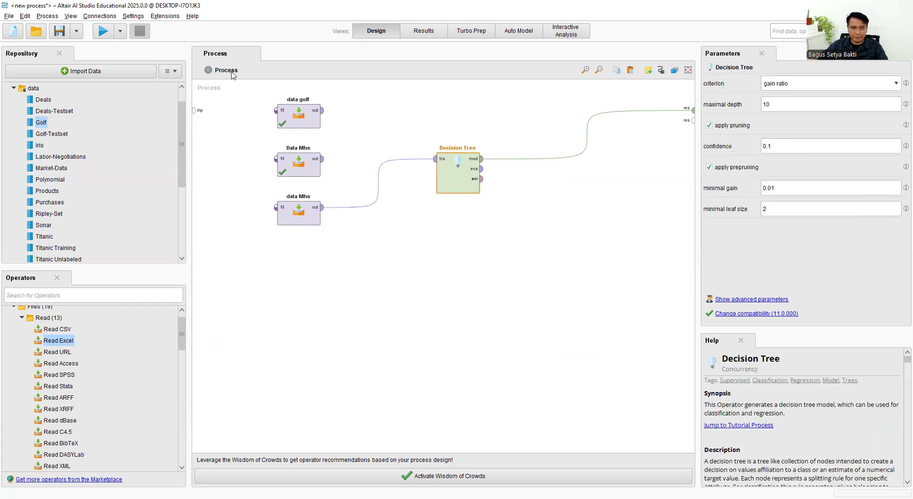
left_click(104, 31)
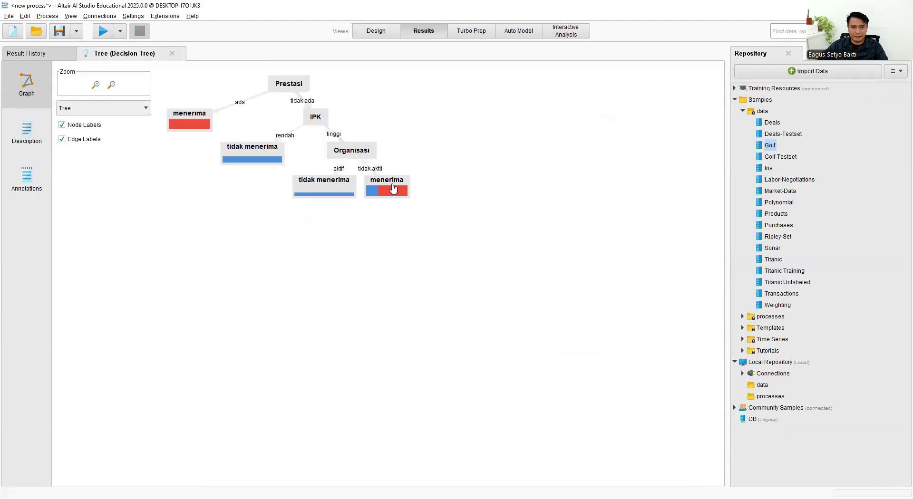
Spread out the decision tree graph by moving the Prestasi and Organisasi nodes, the Organisasi leaves and the leaf for low IPK apart.
left_click_drag(401, 188, 481, 184)
left_click_drag(340, 182, 329, 220)
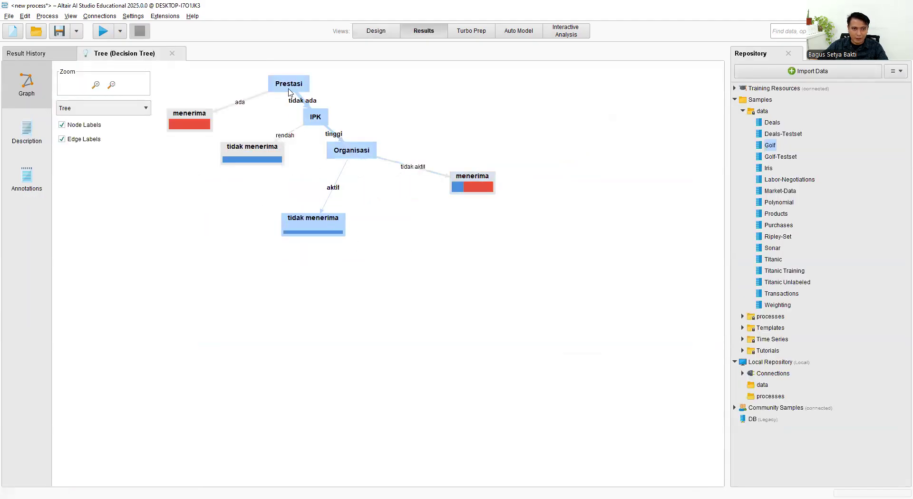
left_click_drag(290, 91, 273, 84)
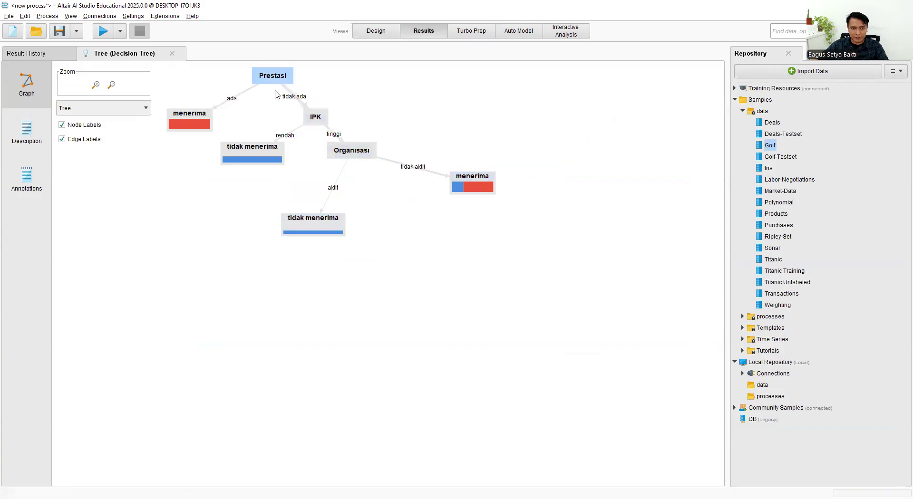
left_click(312, 119)
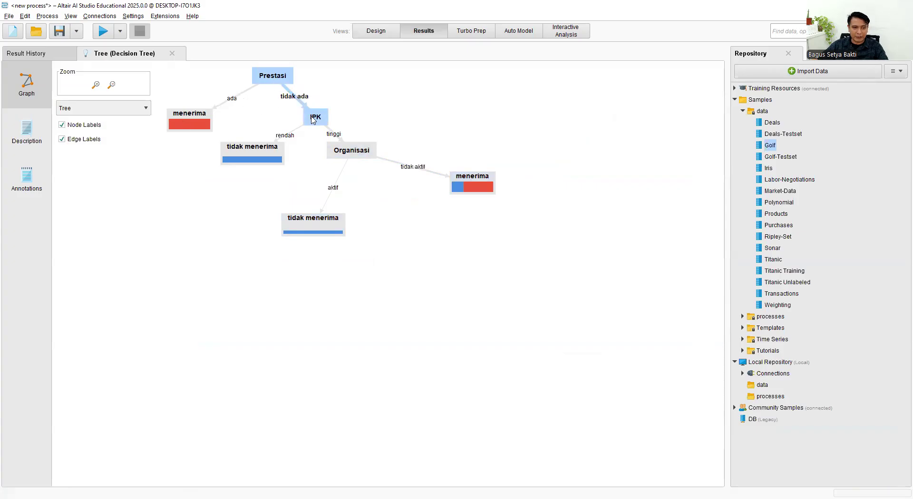
left_click(270, 153)
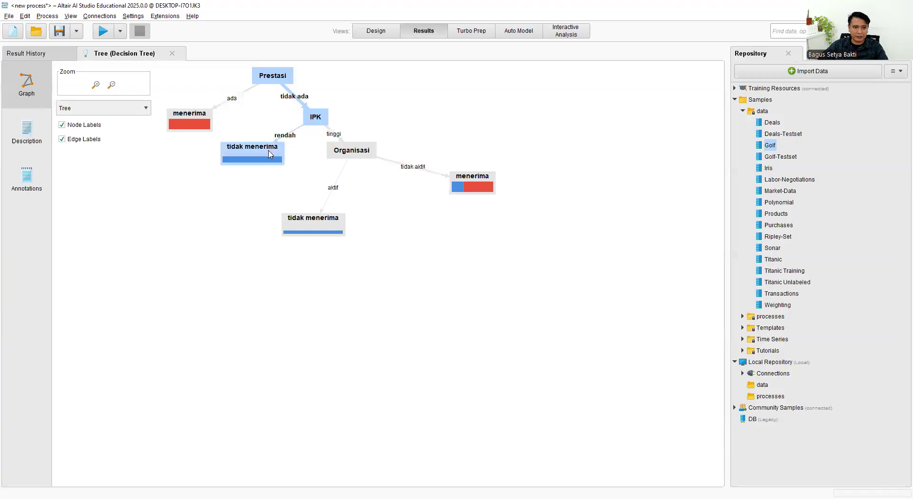
left_click_drag(267, 155, 257, 173)
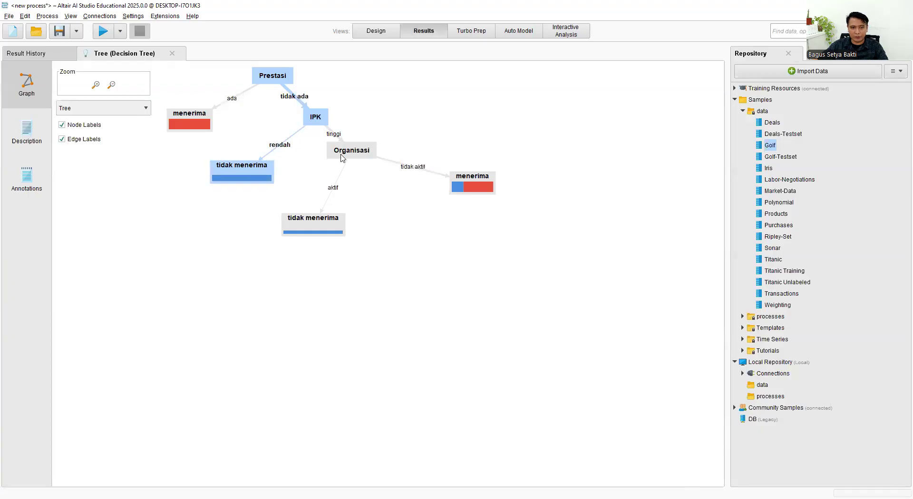
left_click_drag(345, 157, 373, 163)
left_click_drag(479, 177, 504, 198)
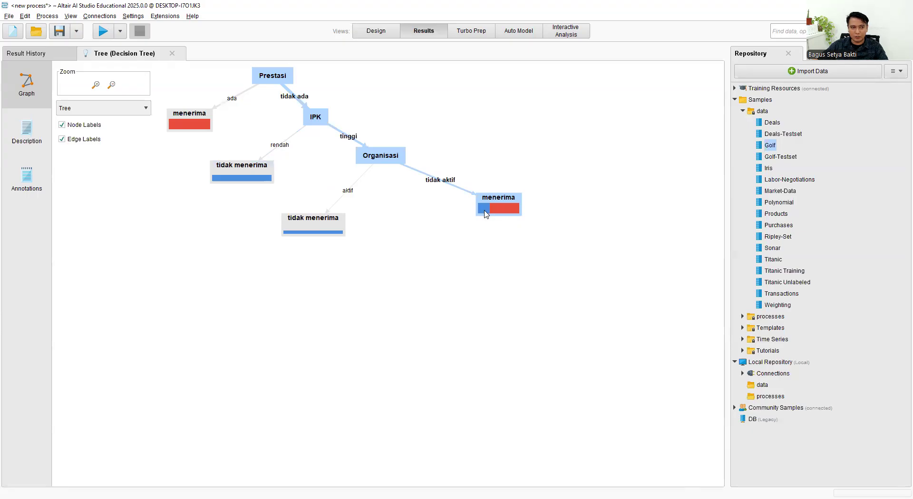
mouse_move(485, 214)
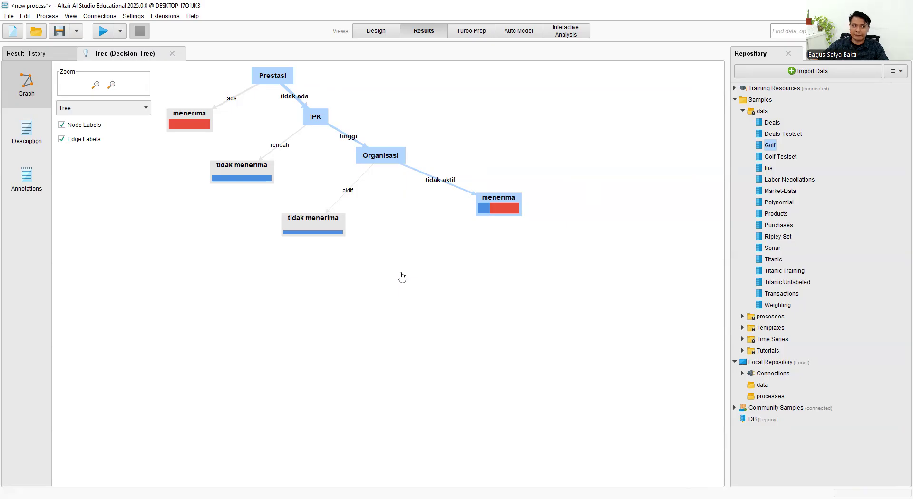
In the process design, disconnect data Mhs from the Decision Tree and add the Deals sample dataset, connected to the result port instead of the model.
left_click(376, 31)
left_click(377, 183)
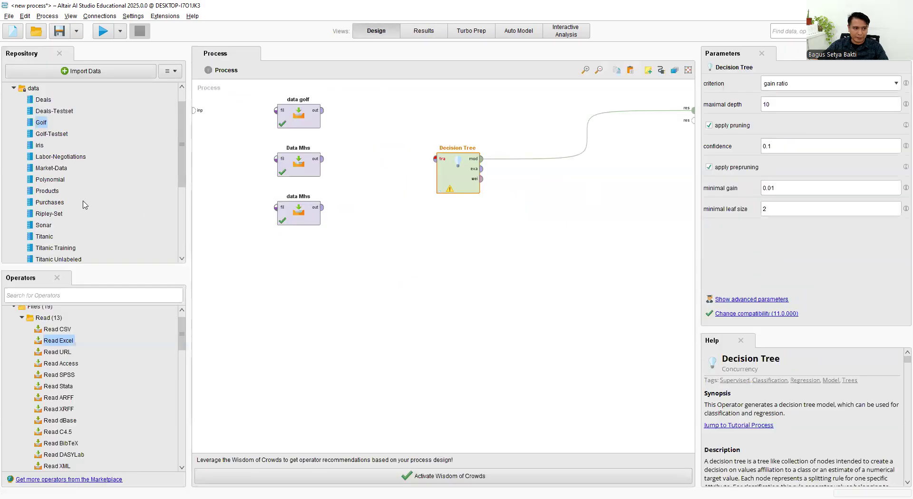
scroll(48, 244, "down", 3)
scroll(48, 243, "up", 5)
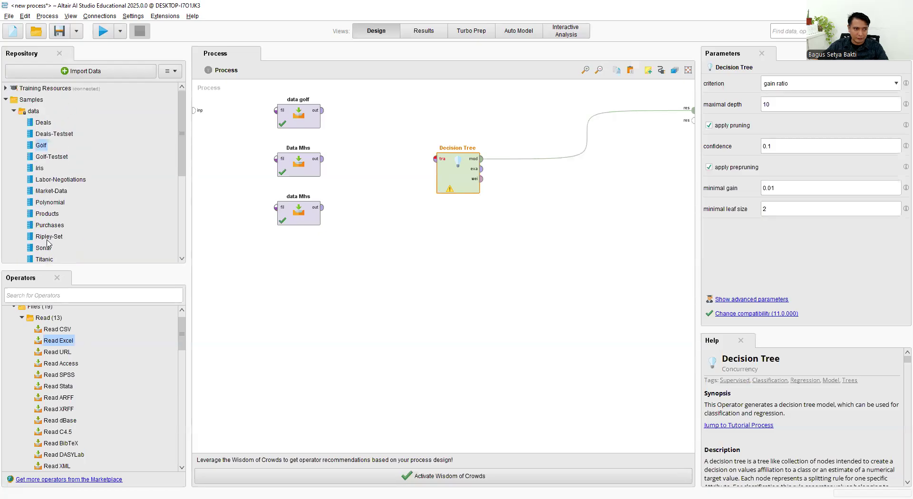
left_click_drag(43, 123, 692, 120)
left_click(584, 133)
key("Delete")
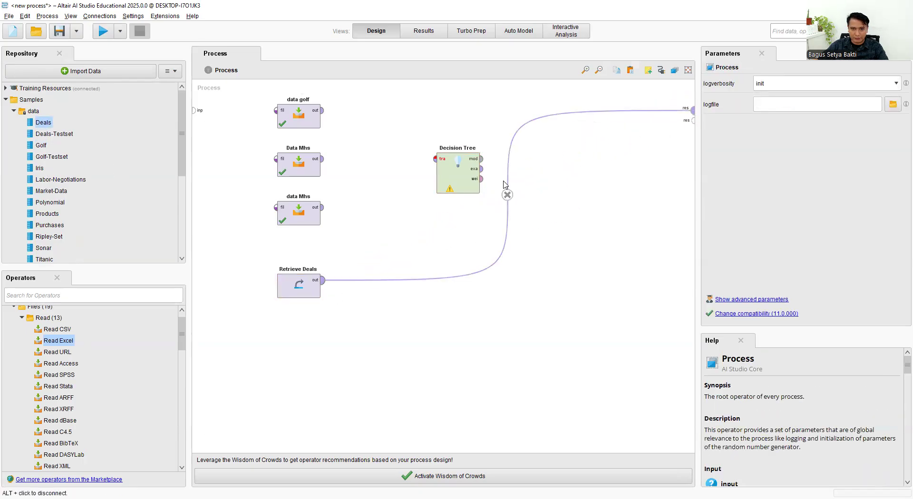
Remove the unconnected Decision Tree operator and run the process to inspect the Deals data and its Future Customer column.
left_click(103, 31)
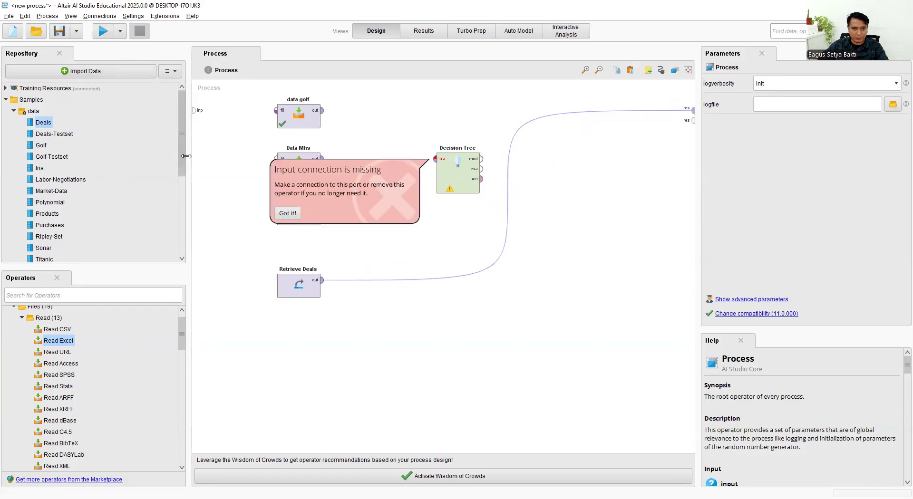
left_click(454, 172)
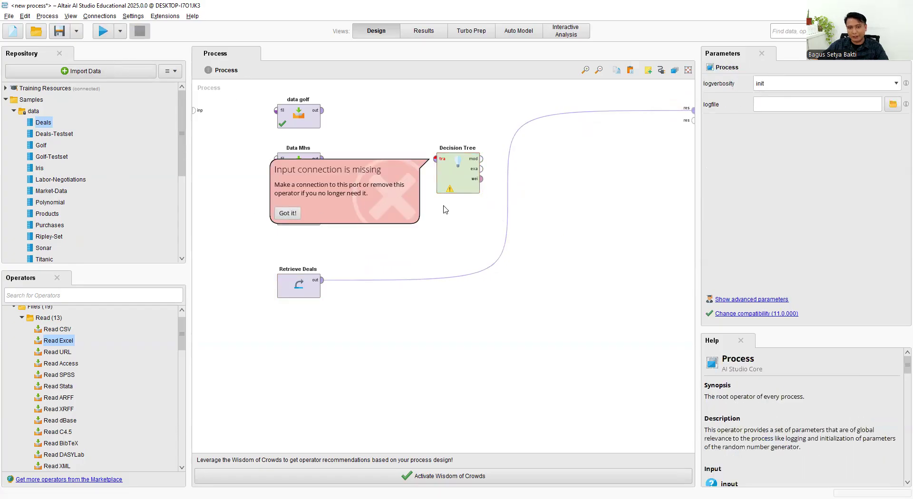
left_click(455, 179)
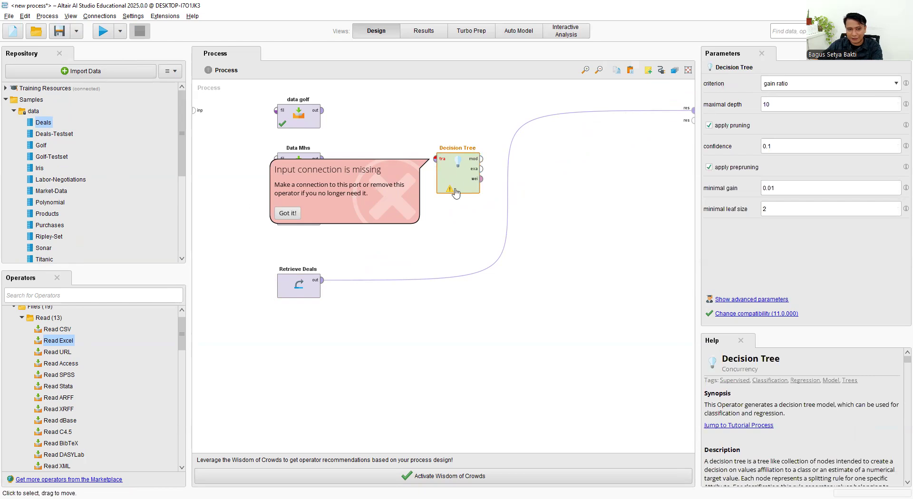
key("Delete")
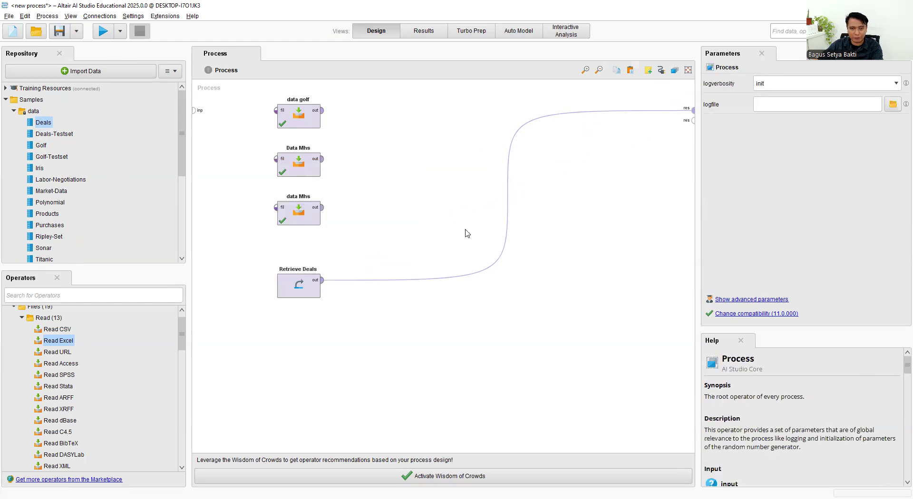
left_click(101, 33)
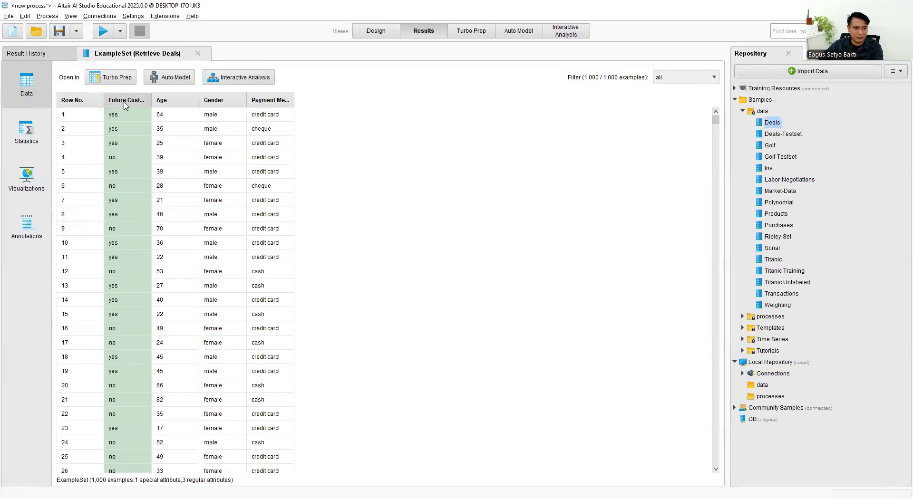
mouse_move(126, 105)
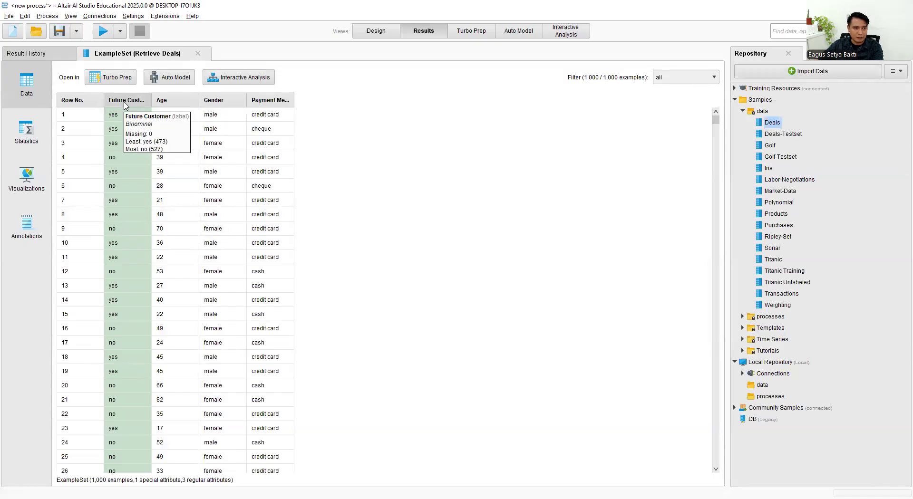
Back in the process design, disconnect Retrieve Deals from the result port and feed it into a new Decision Tree operator.
left_click(386, 35)
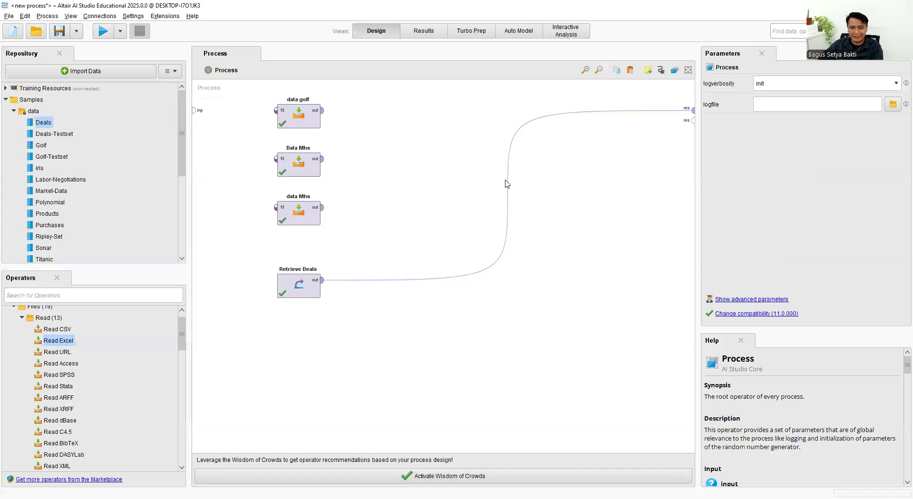
left_click(507, 185)
left_click(59, 296)
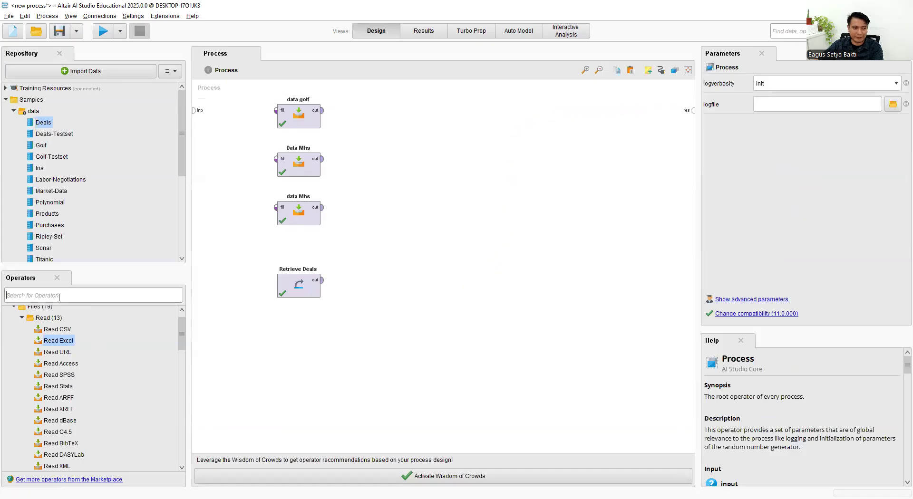
type("tree")
left_click_drag(62, 330, 427, 190)
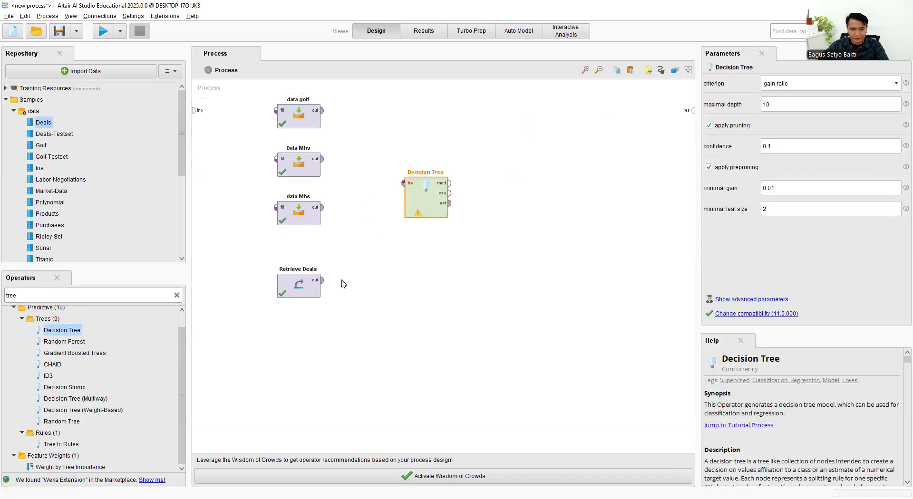
left_click_drag(322, 280, 403, 183)
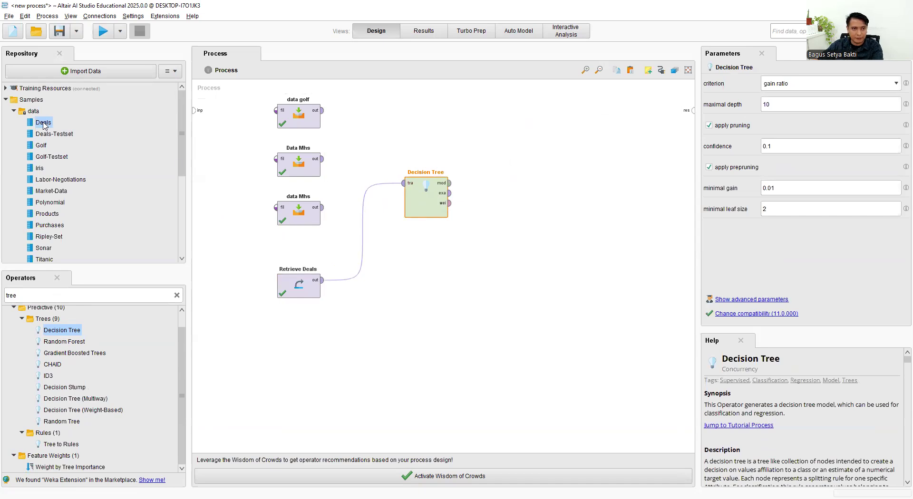
Delete the Decision Tree operator and connect the Retrieve Deals output directly to the result port.
left_click(448, 206)
left_click(430, 195)
key("Delete")
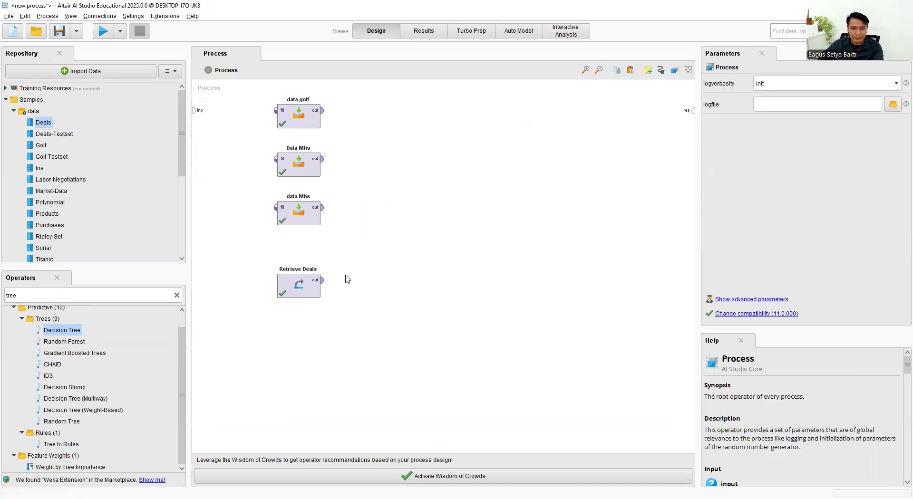
left_click_drag(322, 280, 689, 118)
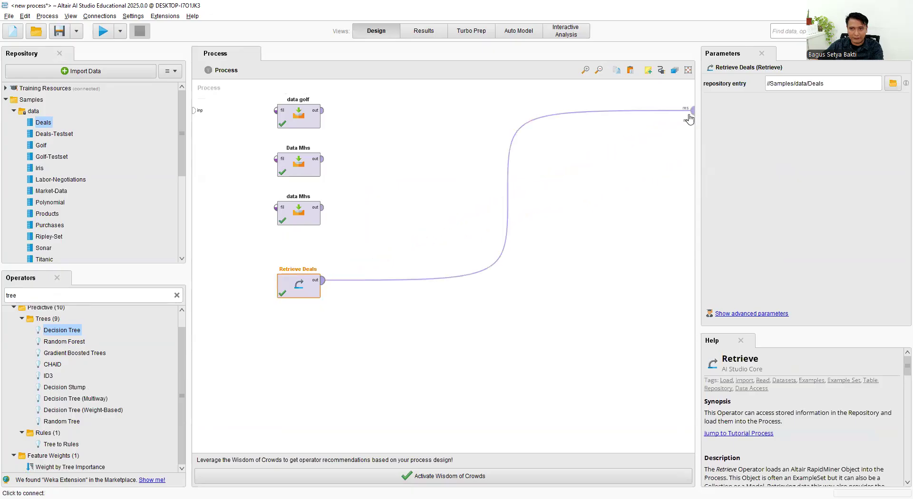
Review the rows of the Deals dataset in the results, including its label and attribute columns.
left_click(423, 31)
scroll(131, 276, "down", 6)
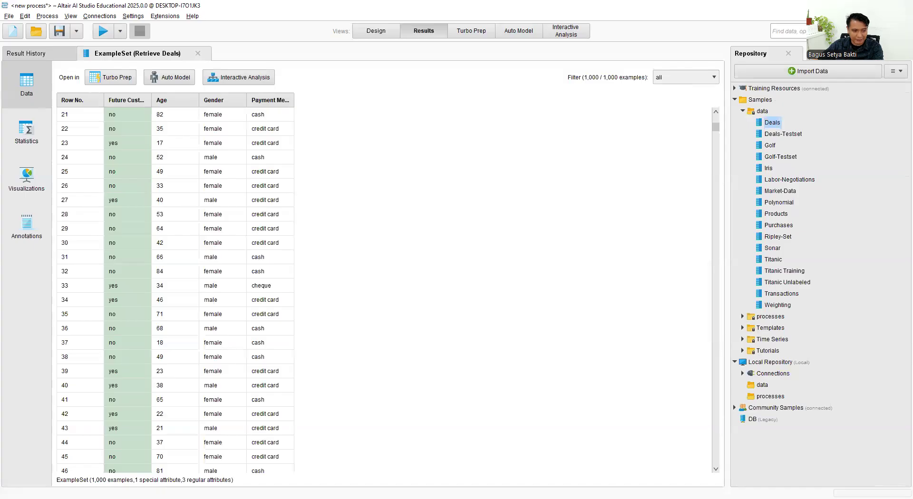
scroll(194, 310, "up", 2)
scroll(193, 309, "up", 5)
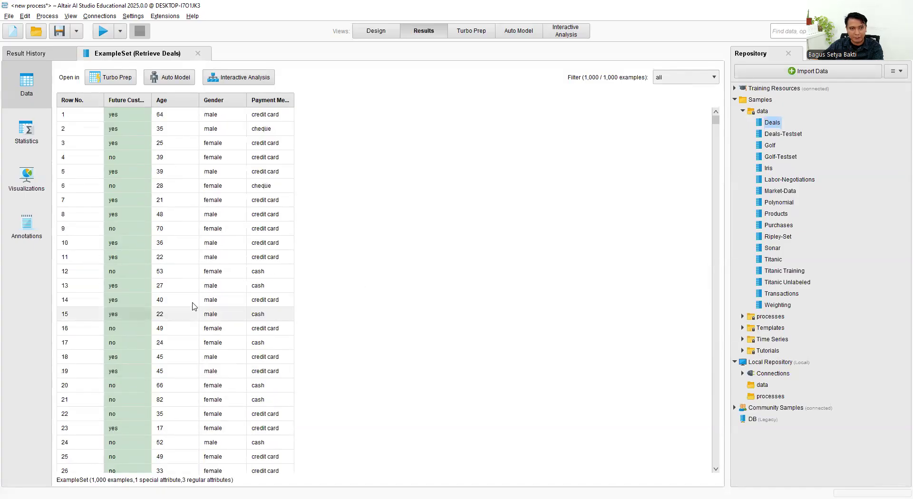
Return to the process design, remove the connection from Retrieve Deals to the result port and add a Decision Tree operator.
left_click(376, 31)
left_click(509, 197)
key("Delete")
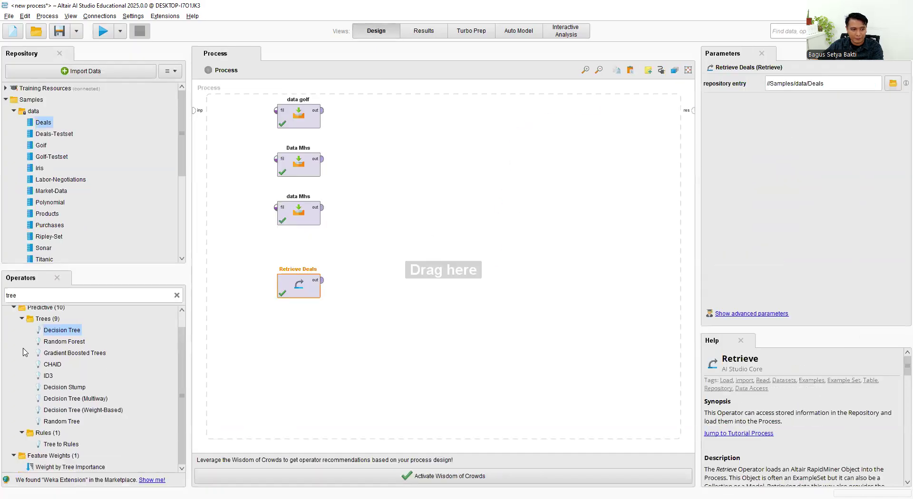
left_click_drag(74, 331, 460, 217)
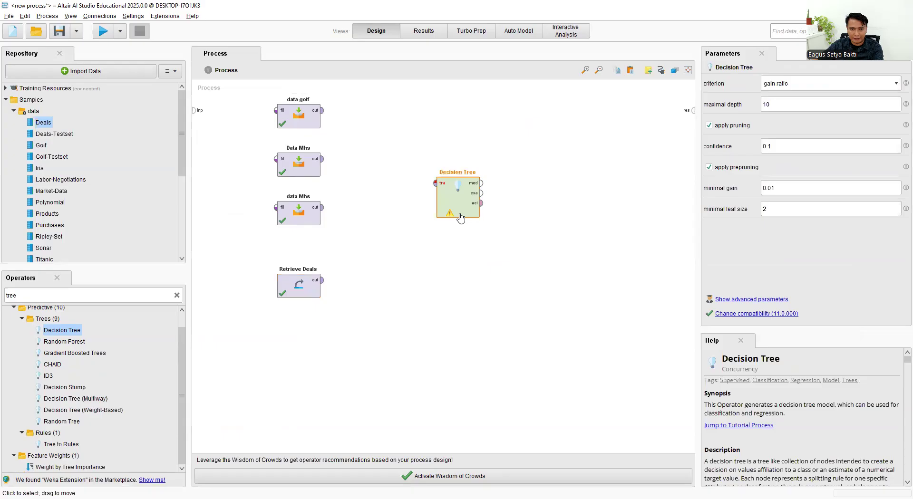
Connect Retrieve Deals to the Decision Tree's training input, connect its model output to the result port, and run the process.
left_click(323, 281)
left_click(435, 184)
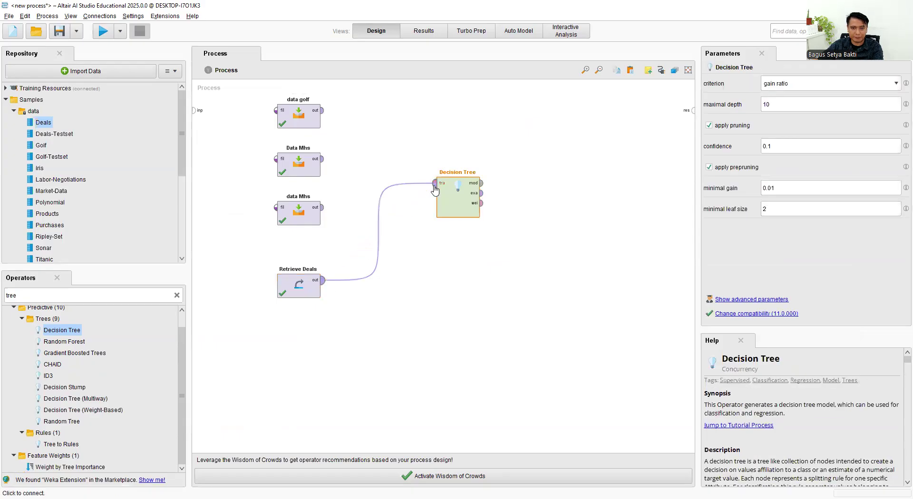
left_click(481, 183)
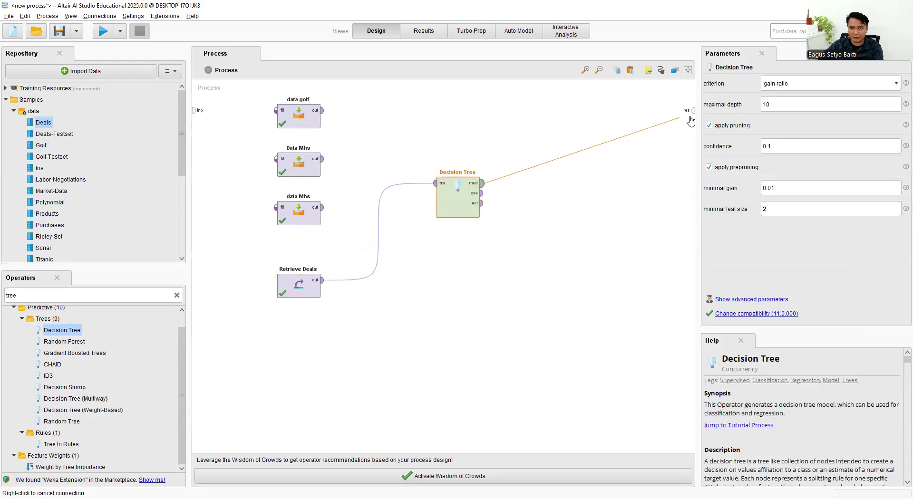
left_click(692, 113)
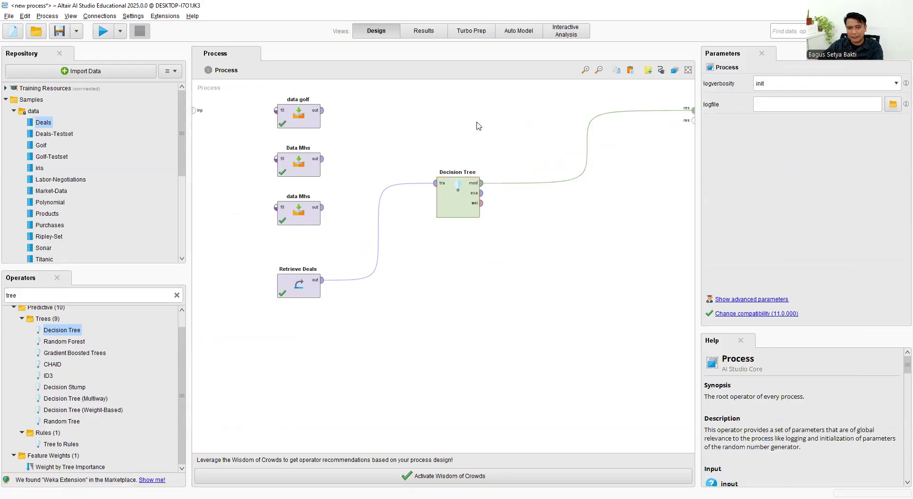
left_click(103, 32)
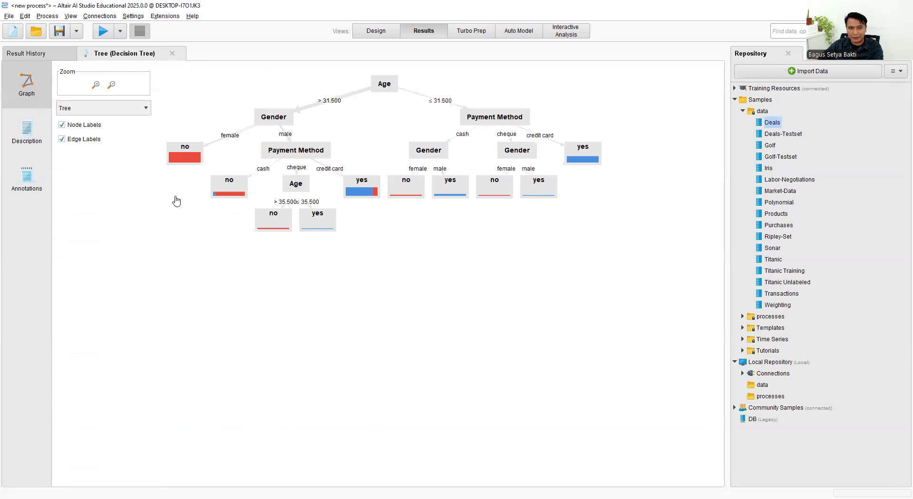
Spread out the leaf nodes of the cash, cheque and credit card branches under Payment Method for ages ≤ 31.500.
left_click_drag(415, 189, 445, 245)
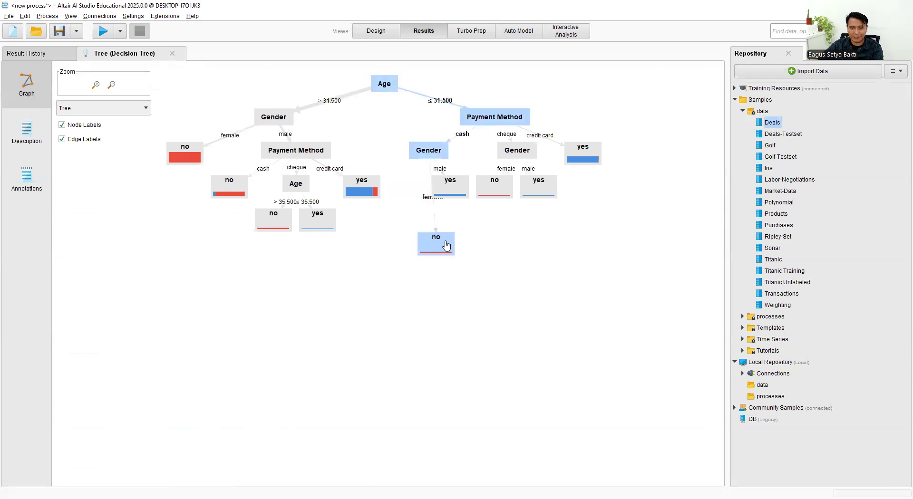
left_click_drag(457, 189, 496, 229)
left_click_drag(556, 188, 598, 195)
left_click_drag(504, 181, 528, 189)
left_click_drag(586, 149, 621, 128)
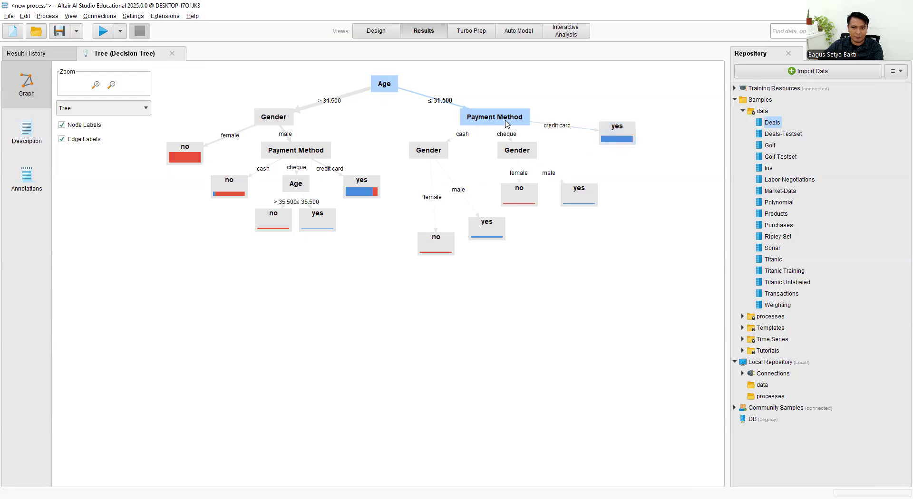
Trace the tree paths to the younger group's credit card leaf, the Gender node for ages > 31.500, and the cash and cheque Gender nodes.
left_click(618, 136)
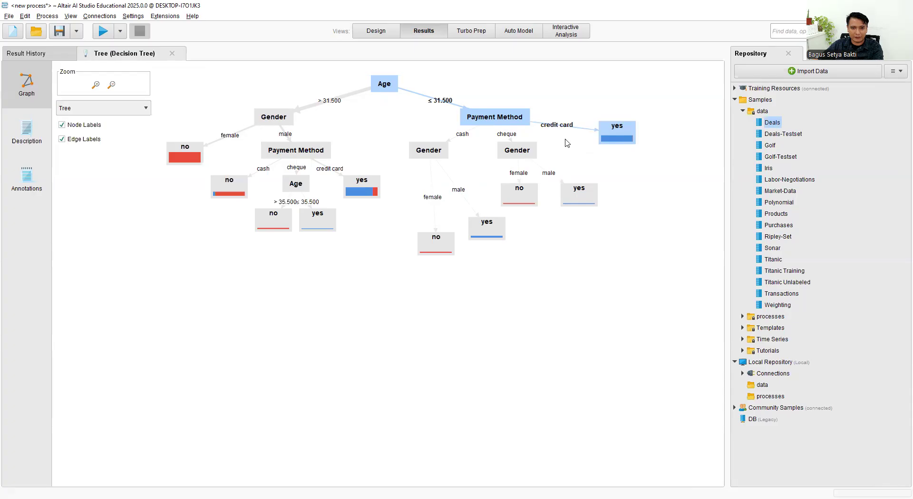
left_click(265, 122)
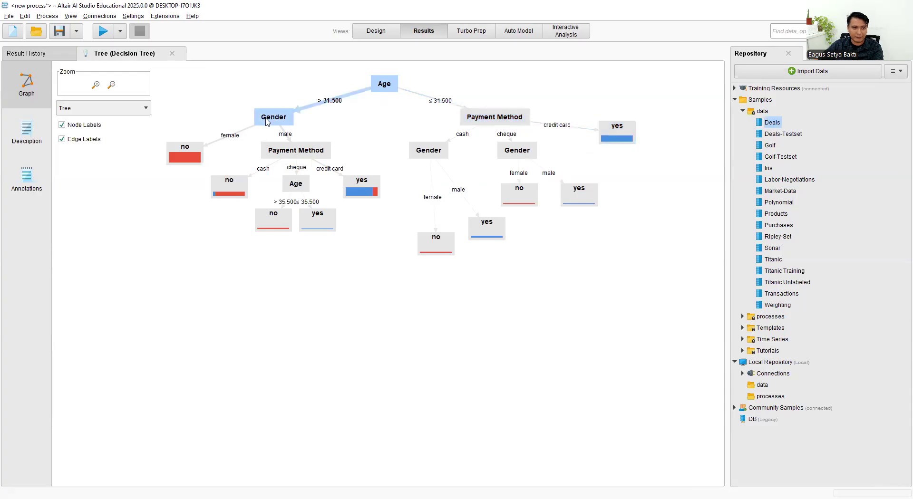
left_click(424, 152)
left_click(516, 152)
Space the cheque leaves farther apart, and lower the cash branch's Gender node with its female and male leaves spread wider.
left_click_drag(574, 192, 600, 192)
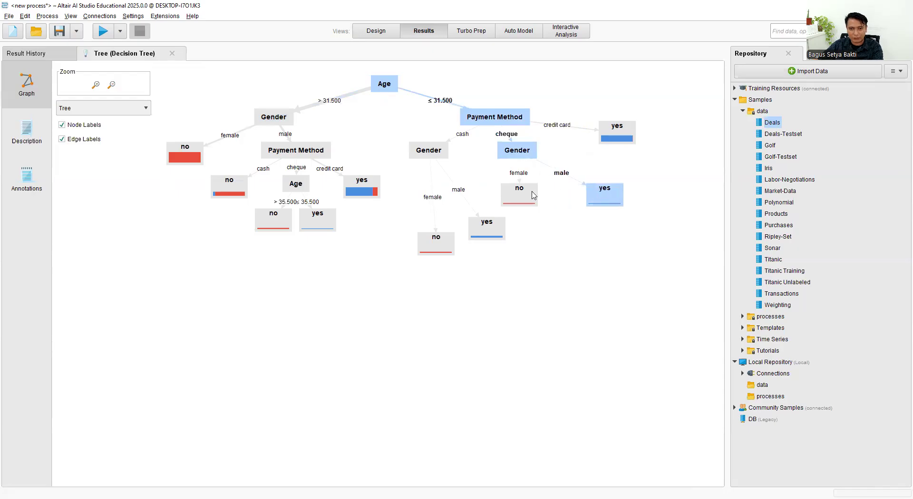
left_click_drag(531, 192, 554, 195)
left_click_drag(500, 221, 512, 221)
left_click_drag(442, 156, 453, 178)
left_click_drag(437, 240, 403, 247)
left_click_drag(485, 232, 505, 243)
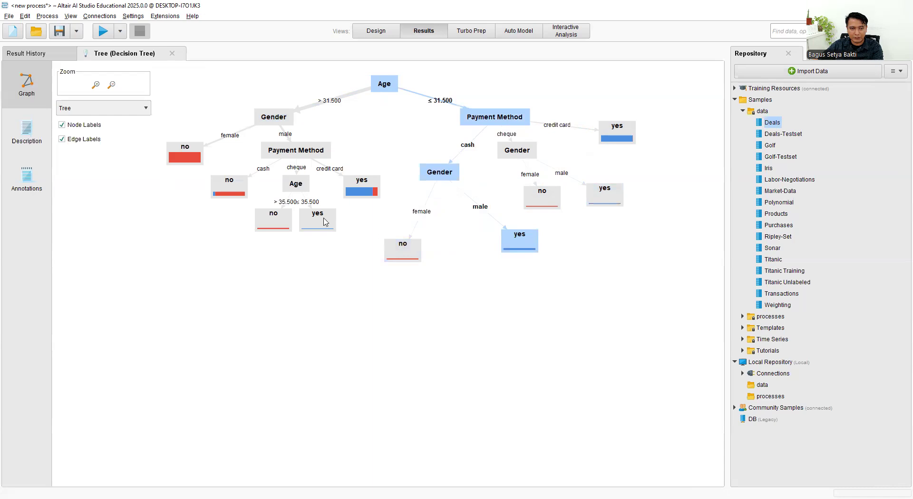
Lower the Age node on the male cheque branch, spread its two leaves apart beneath it, and return to the process design.
left_click_drag(325, 222, 358, 243)
left_click_drag(274, 220, 234, 237)
left_click_drag(296, 183, 295, 213)
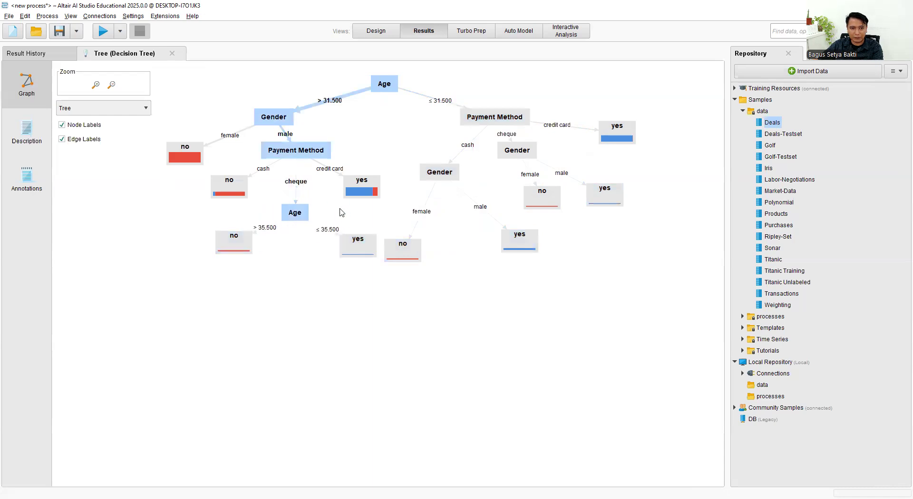
left_click_drag(366, 252, 360, 278)
left_click_drag(245, 245, 223, 290)
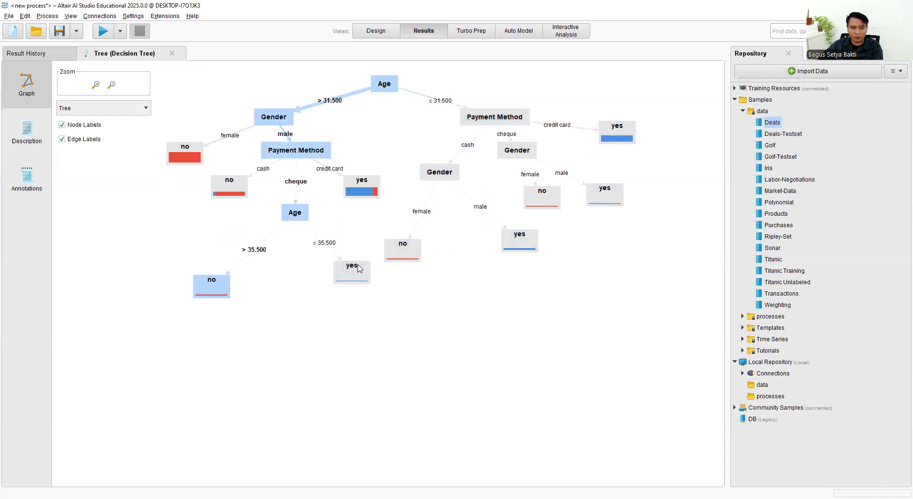
left_click_drag(357, 269, 354, 287)
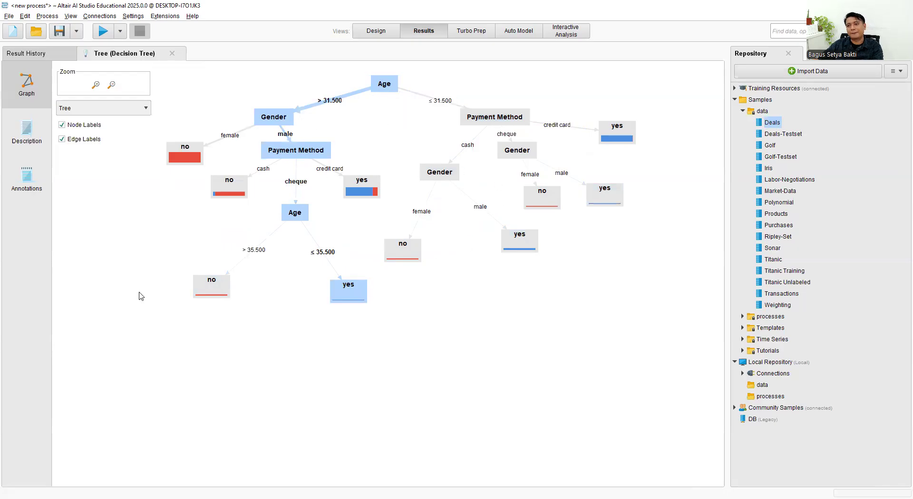
left_click(380, 32)
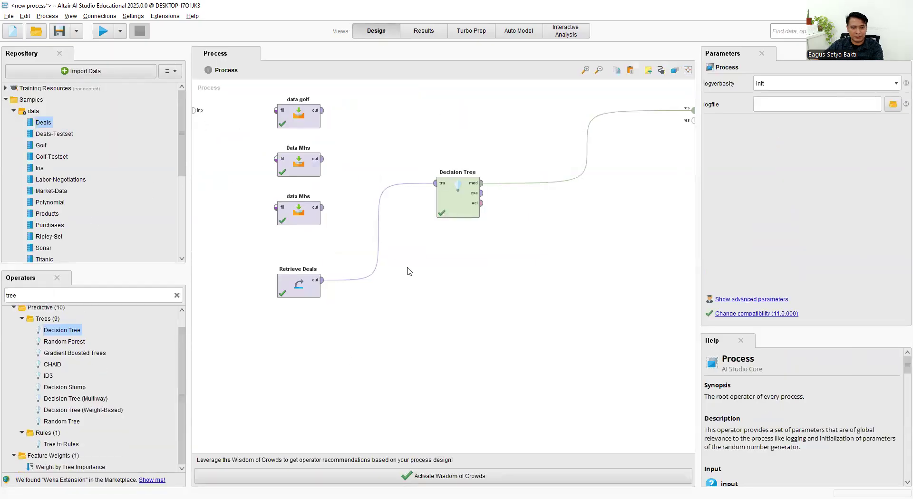